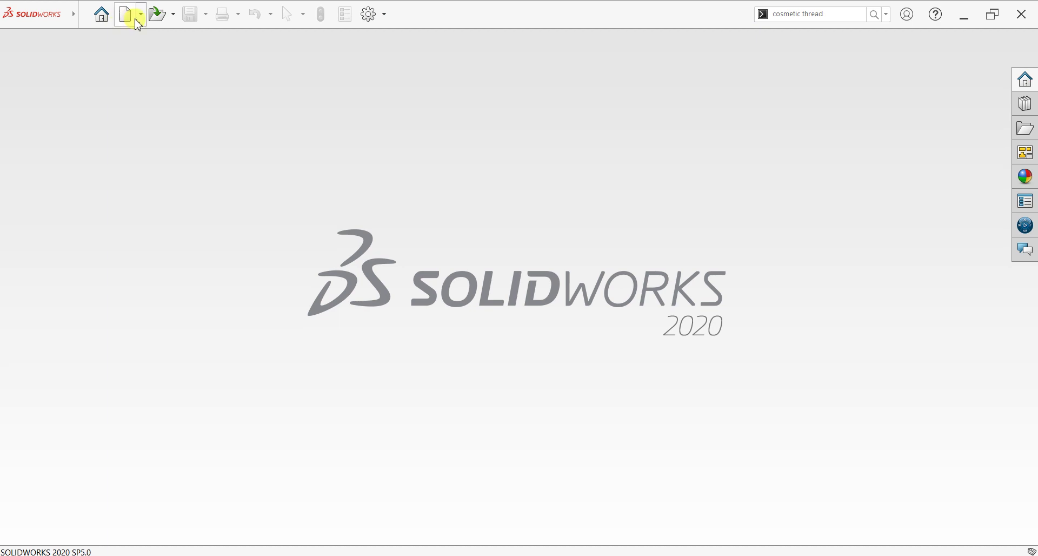
Create a new empty assembly, Assem3, and skip inserting any components
{"action": "left_click", "coordinate": [140, 22]}
{"action": "left_click", "coordinate": [139, 35]}
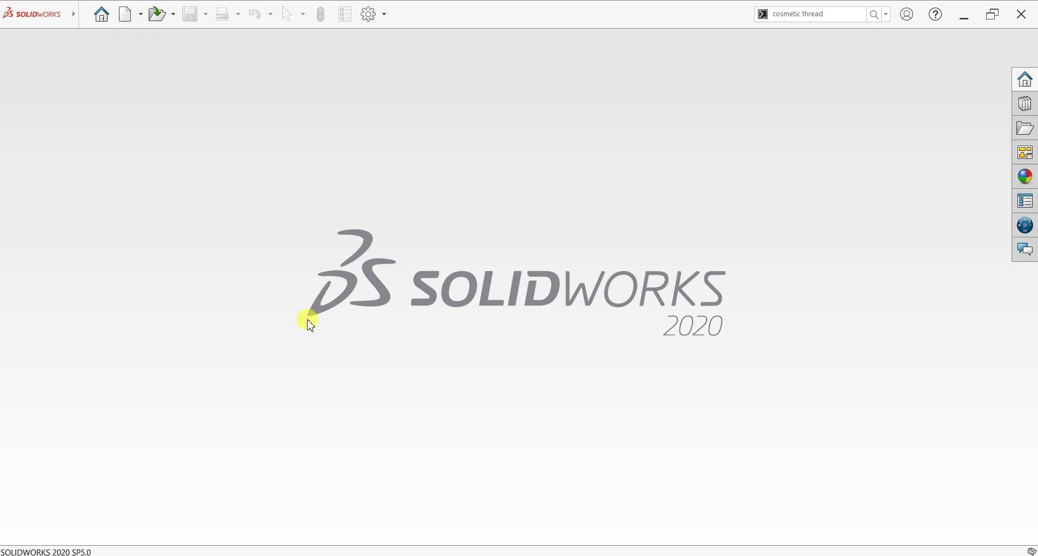
{"action": "left_click", "coordinate": [414, 341]}
{"action": "left_click", "coordinate": [439, 424]}
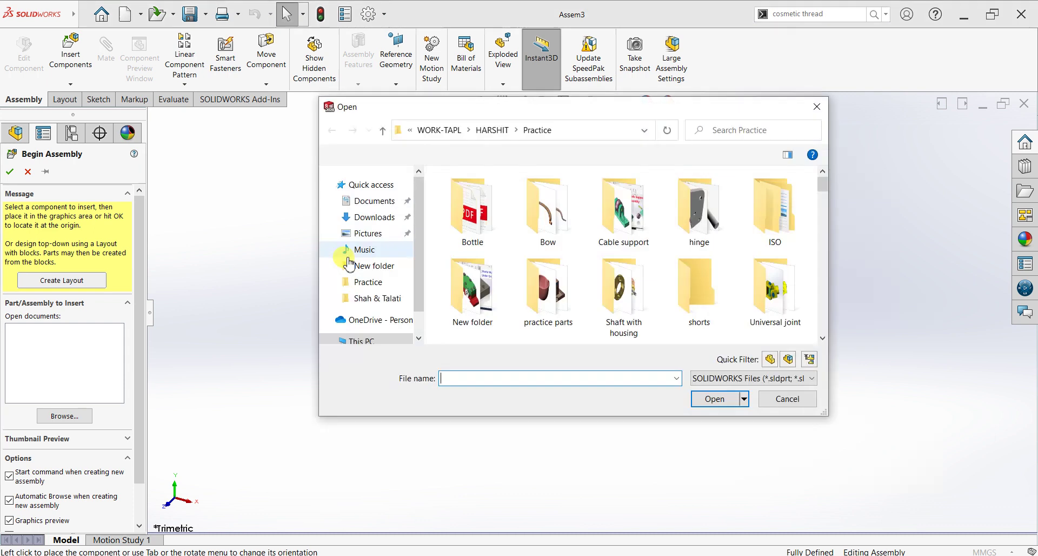
{"action": "left_click", "coordinate": [816, 107]}
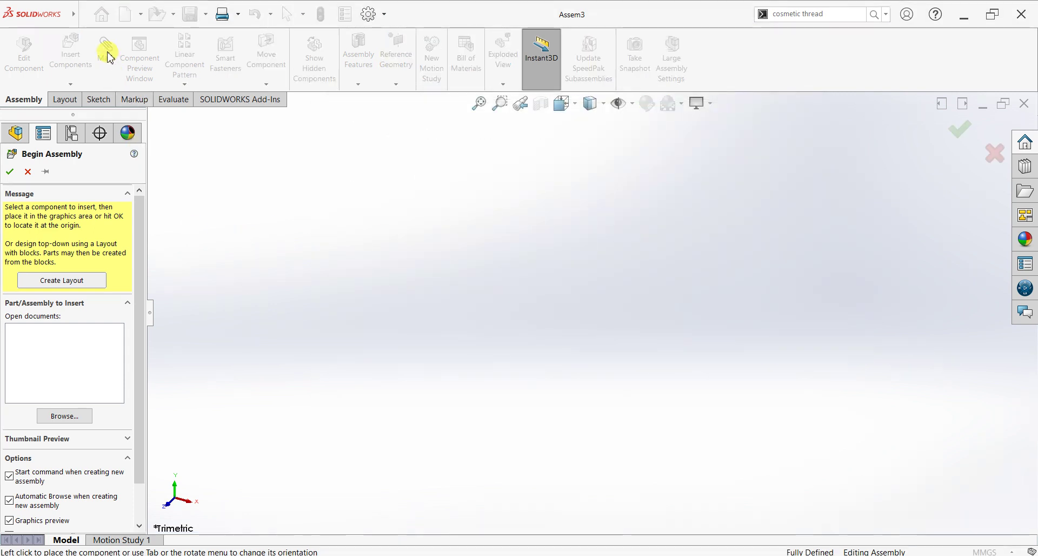
{"action": "left_click", "coordinate": [34, 170]}
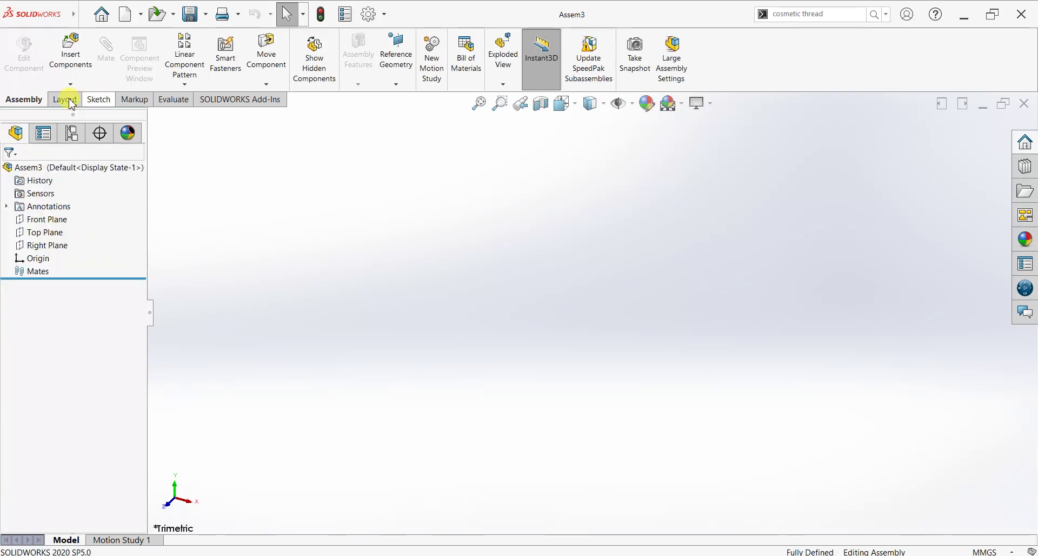
Start a new sketch on the assembly's Top Plane
{"action": "left_click", "coordinate": [96, 100]}
{"action": "left_click", "coordinate": [13, 46]}
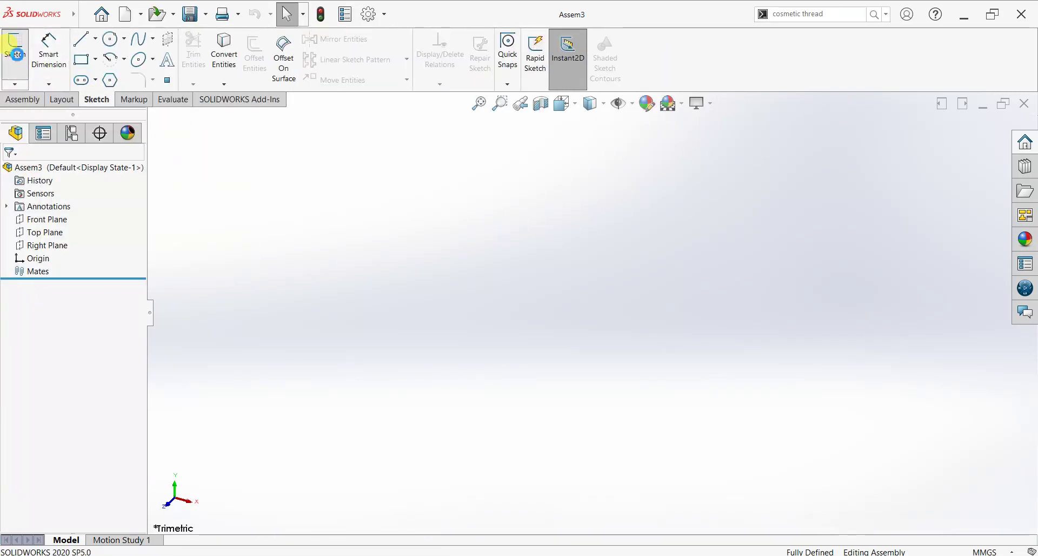
{"action": "left_click", "coordinate": [152, 116]}
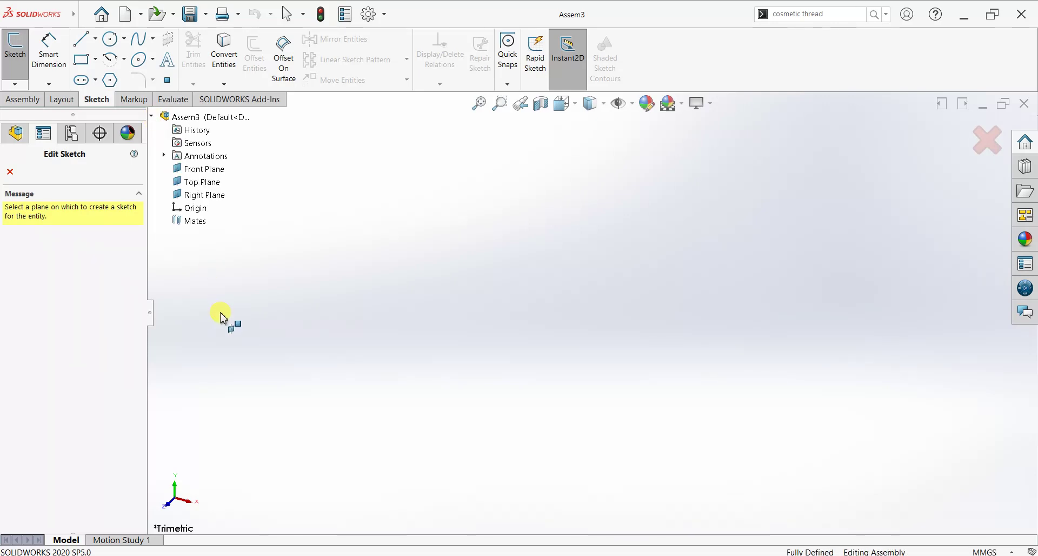
{"action": "left_click", "coordinate": [203, 185]}
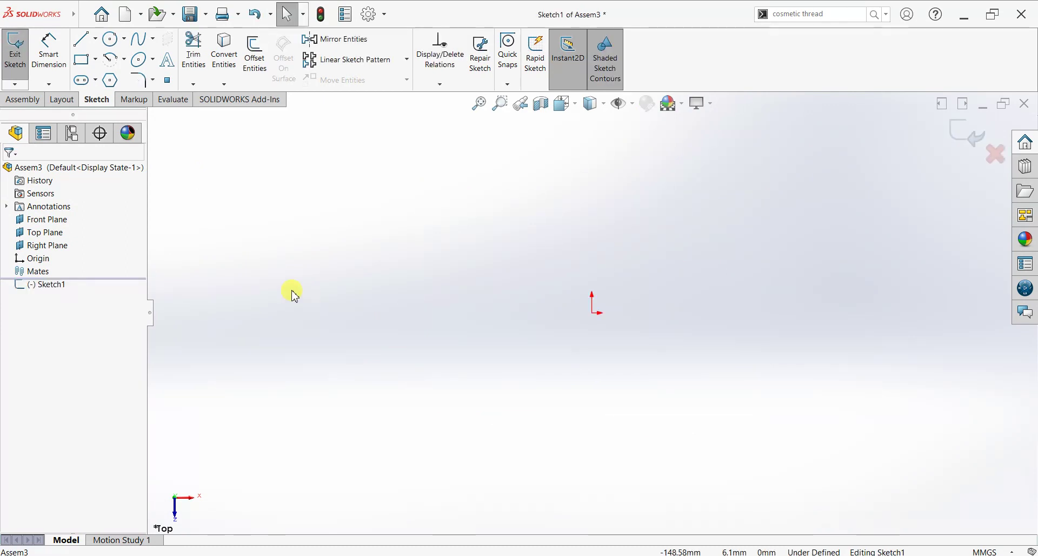
Draw a centerline straight up from the origin and give it a Vertical relation
{"action": "left_click", "coordinate": [95, 39]}
{"action": "left_click", "coordinate": [95, 69]}
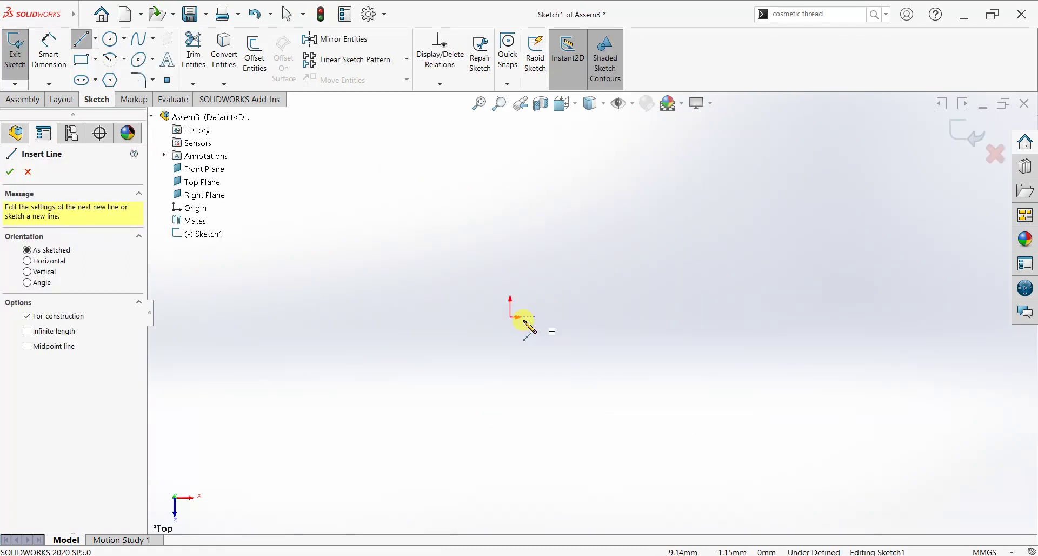
{"action": "left_click", "coordinate": [511, 317]}
{"action": "left_click", "coordinate": [507, 165]}
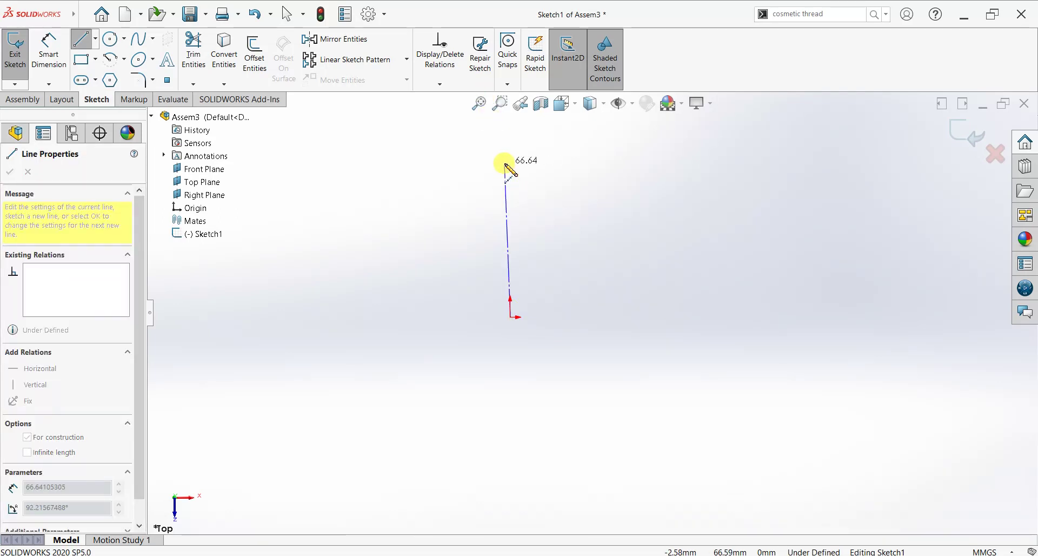
{"action": "right_click", "coordinate": [609, 162]}
{"action": "left_click", "coordinate": [627, 186]}
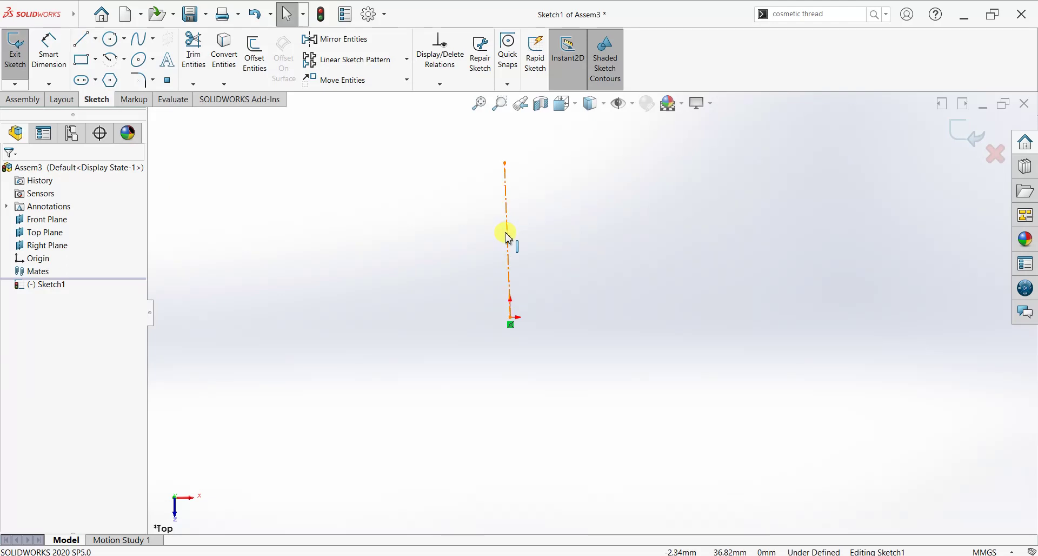
{"action": "left_click", "coordinate": [507, 235]}
{"action": "left_click", "coordinate": [560, 184]}
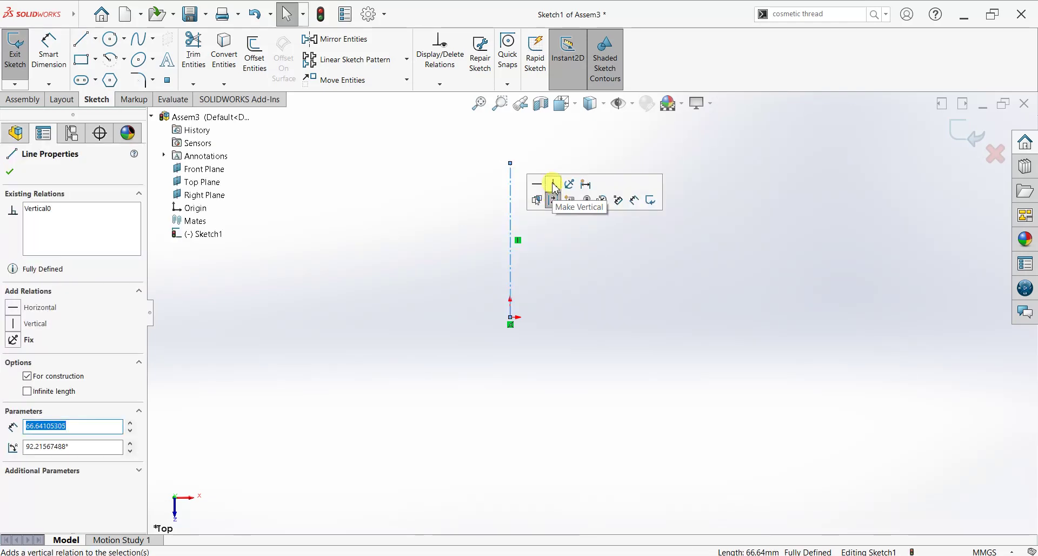
{"action": "left_click", "coordinate": [13, 165]}
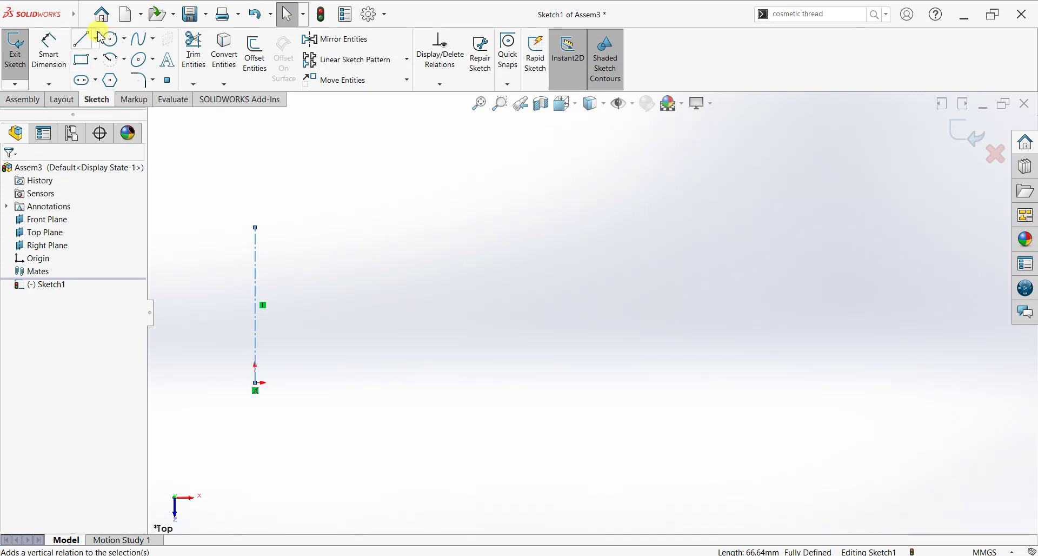
Draw a second vertical centerline to the right, level with the first
{"action": "key", "text": "l"}
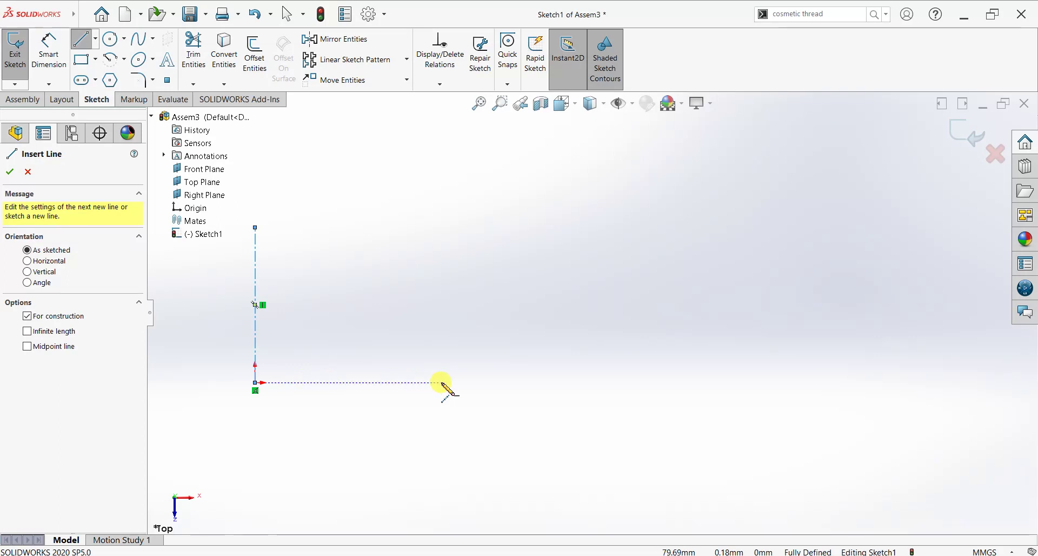
{"action": "left_click", "coordinate": [441, 383]}
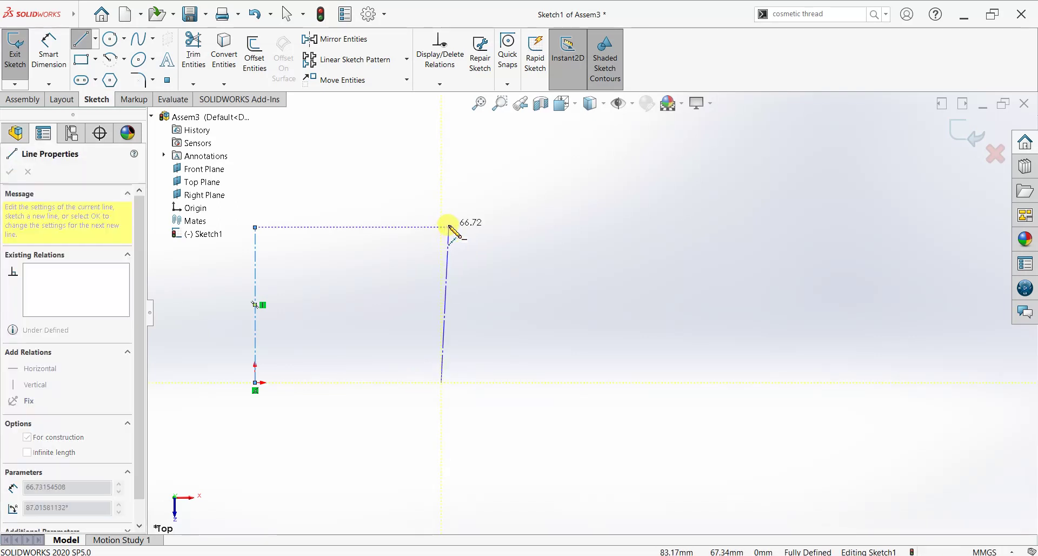
{"action": "left_click", "coordinate": [443, 227]}
{"action": "key", "text": "Escape"}
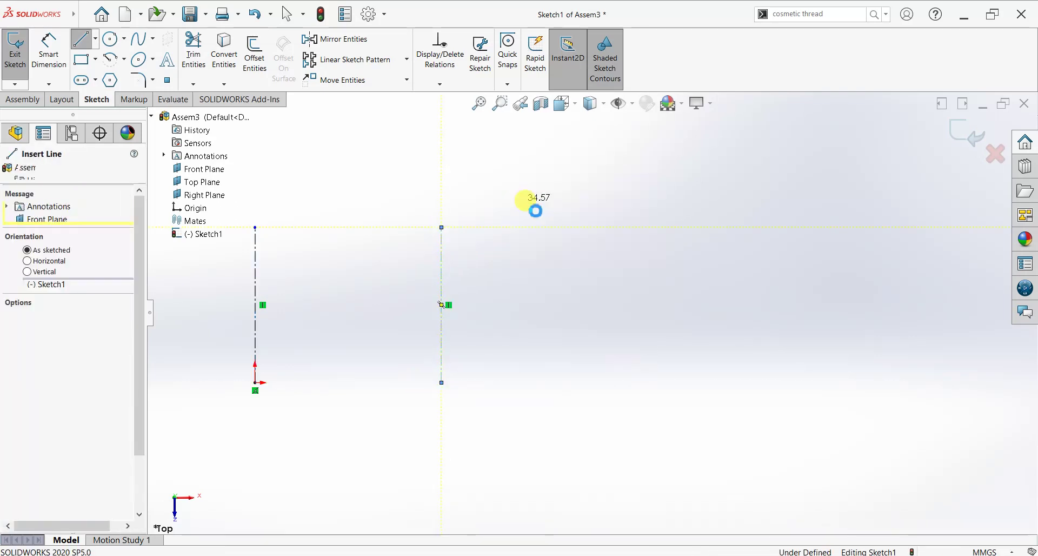
{"action": "key", "text": "Escape"}
Make the two construction lines equal in length
{"action": "key", "text": "z"}
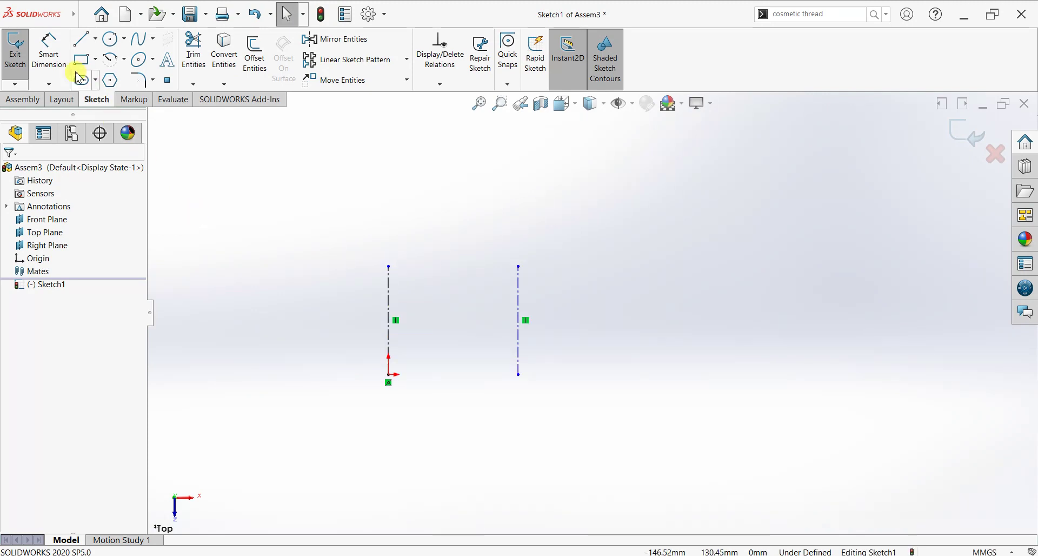
{"action": "left_click", "coordinate": [58, 66]}
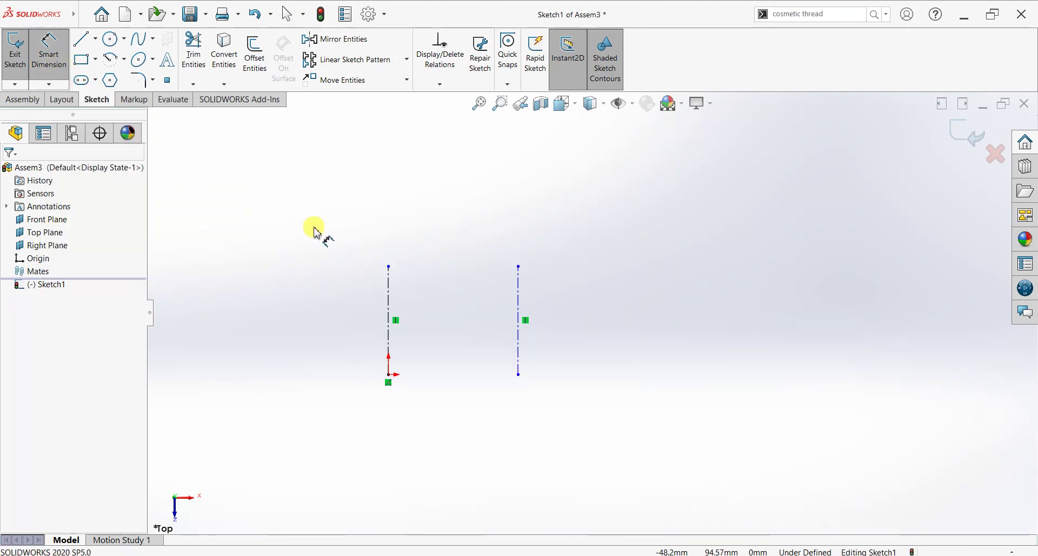
{"action": "key", "text": "Escape"}
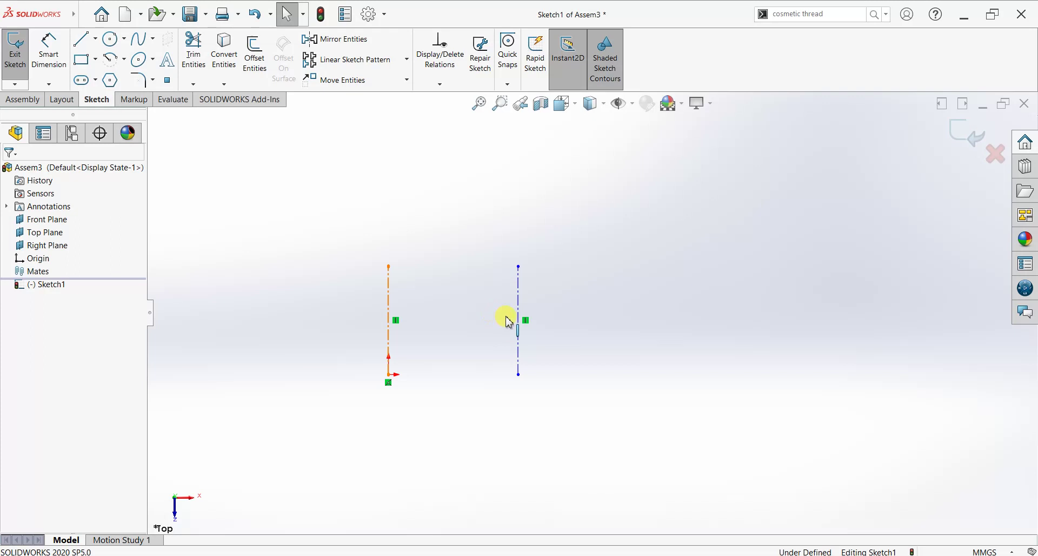
{"action": "left_click", "coordinate": [518, 321]}
{"action": "left_click", "coordinate": [361, 339], "text": "ctrl"}
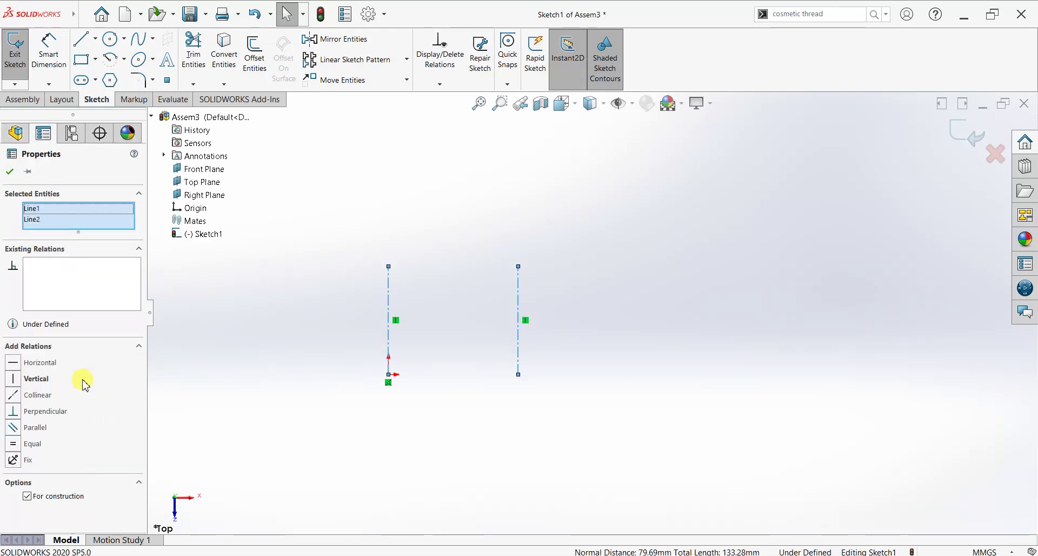
{"action": "left_click", "coordinate": [18, 445]}
{"action": "left_click", "coordinate": [7, 170]}
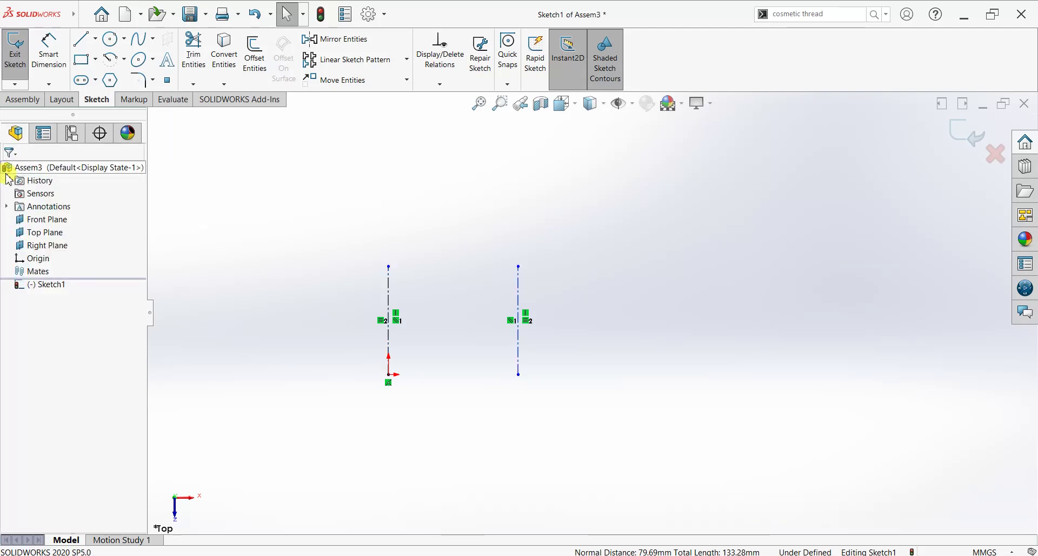
Dimension the spacing between the two centerlines, initially 165 mm
{"action": "left_click", "coordinate": [49, 49]}
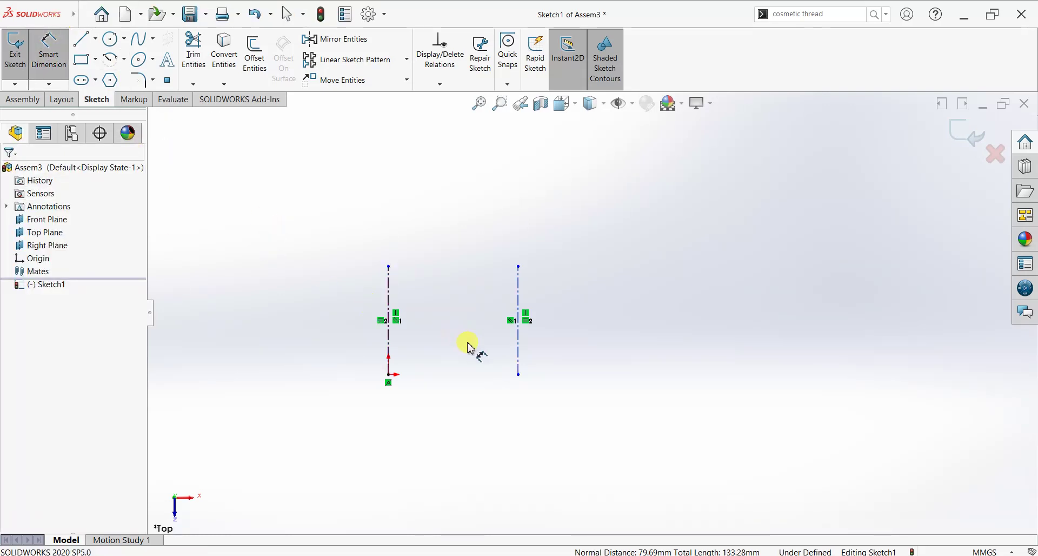
{"action": "left_click", "coordinate": [517, 352]}
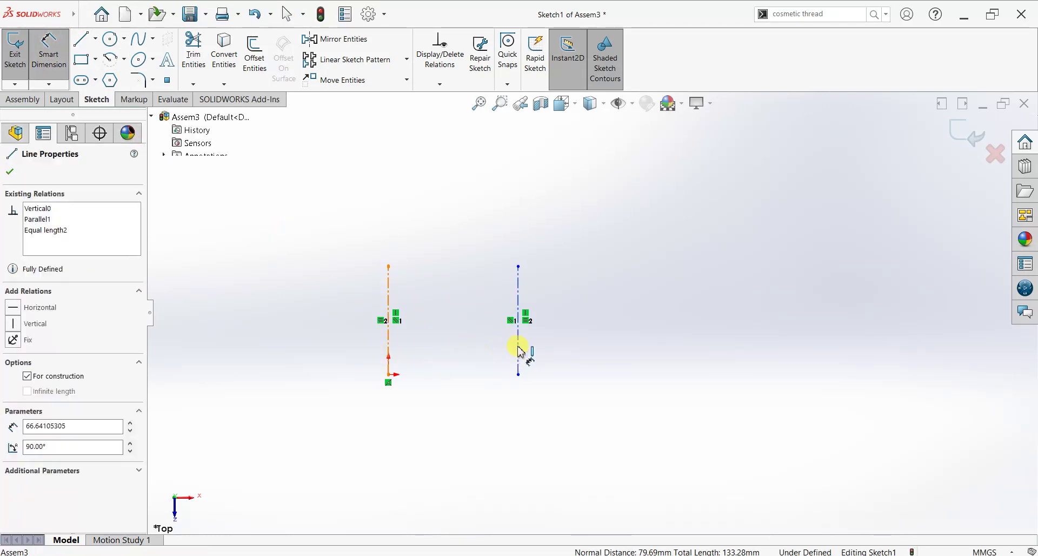
{"action": "left_click", "coordinate": [464, 431]}
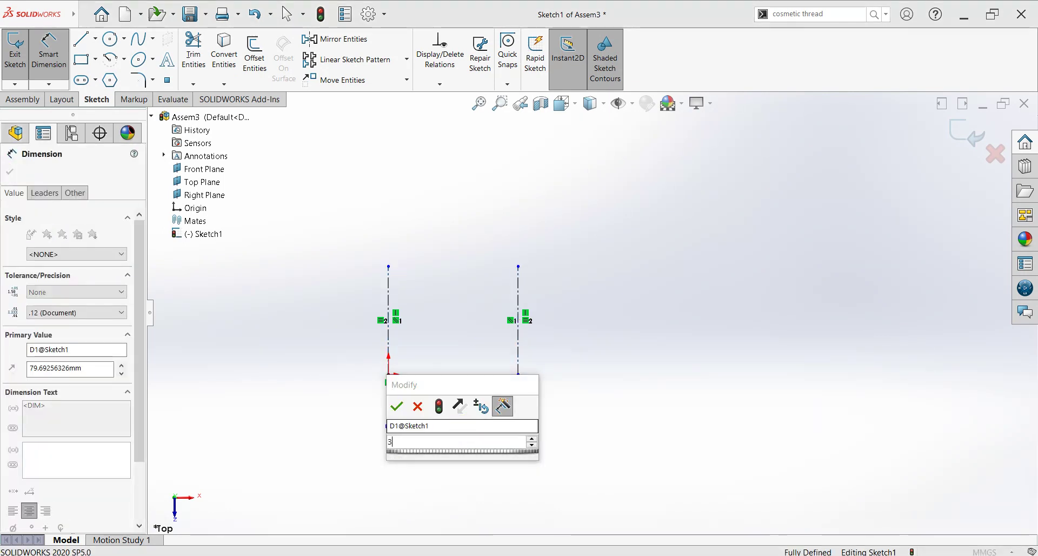
{"action": "type", "text": "33"}
{"action": "type", "text": "/2"}
{"action": "key", "text": "Return"}
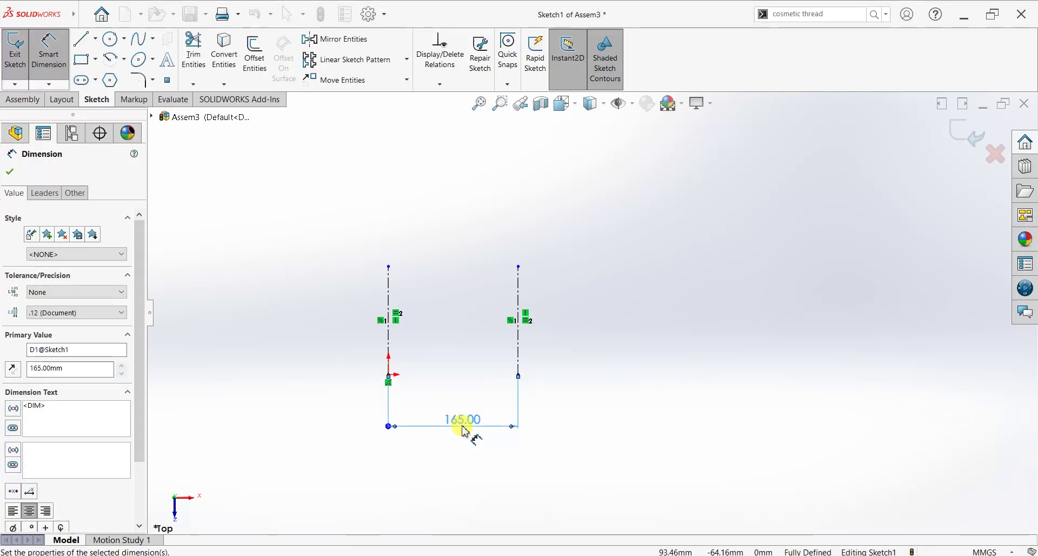
{"action": "left_click", "coordinate": [463, 426]}
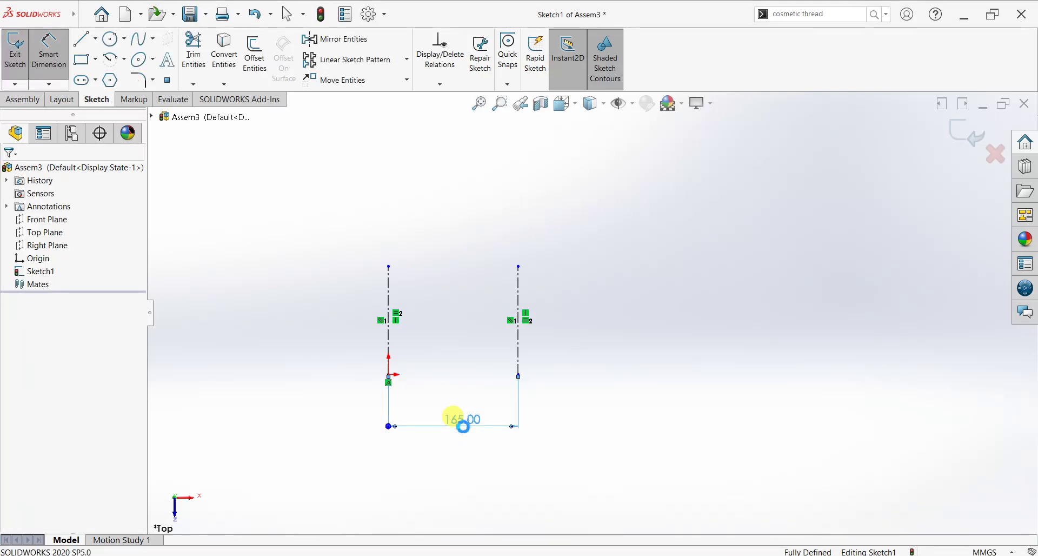
Change the centerline spacing dimension to 150 mm
{"action": "double_click", "coordinate": [461, 422]}
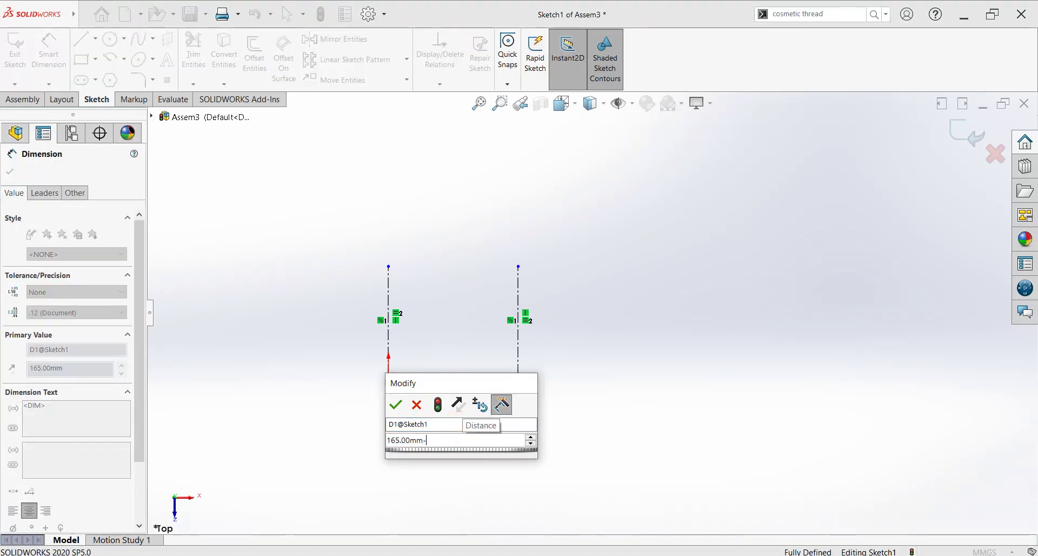
{"action": "left_click", "coordinate": [459, 440]}
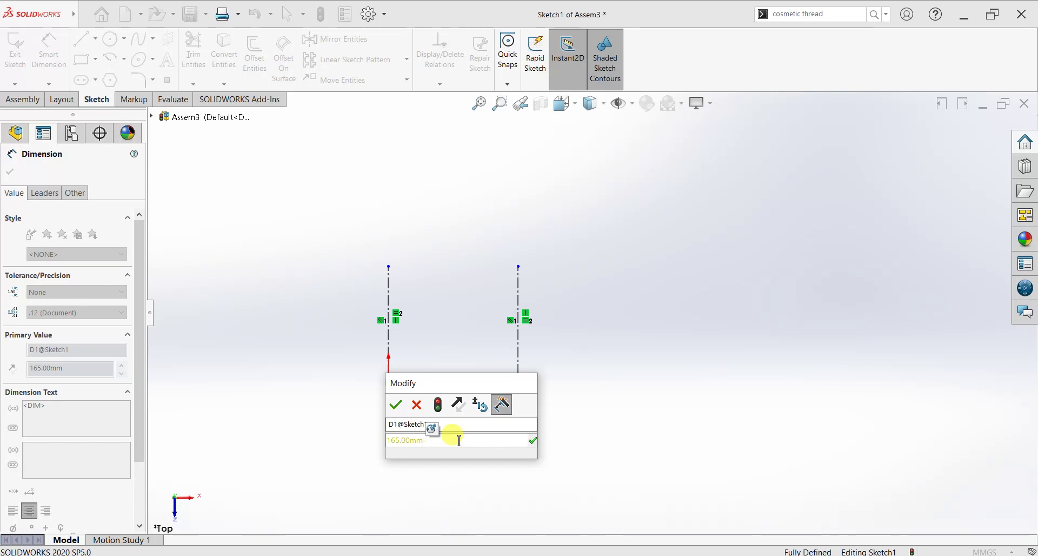
{"action": "type", "text": "15"}
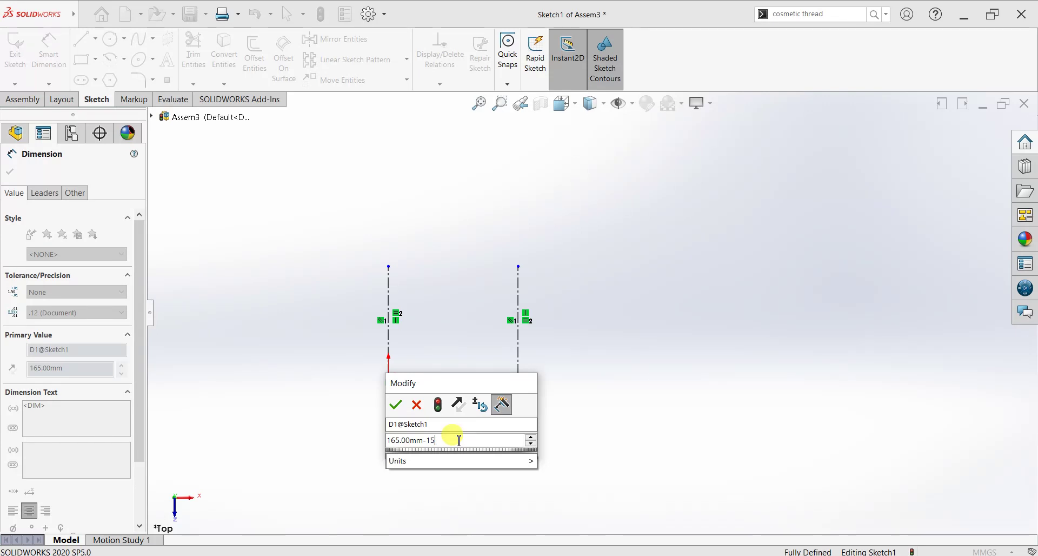
{"action": "key", "text": "Return"}
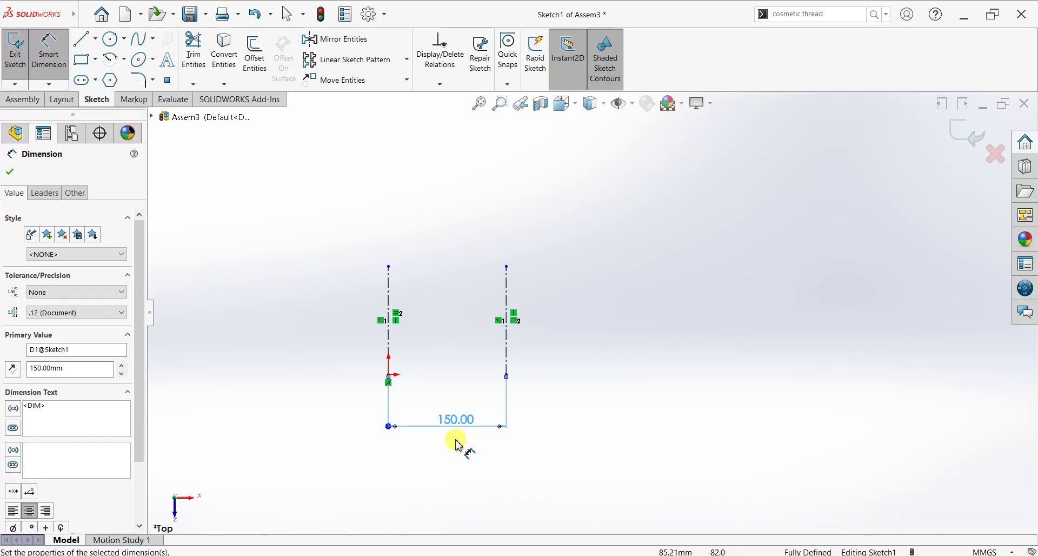
{"action": "left_click", "coordinate": [11, 173]}
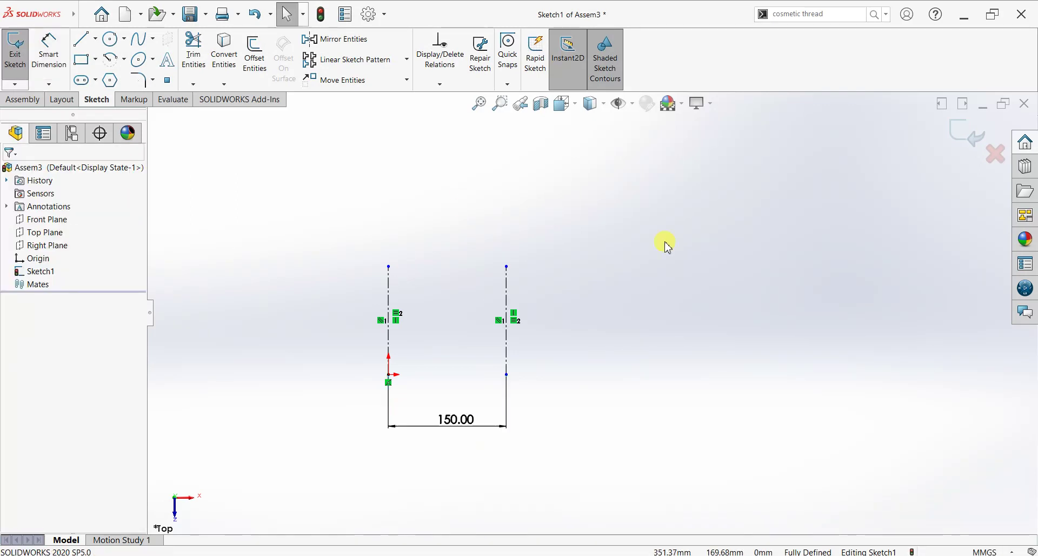
Exit the sketch and orbit the view to see the lines in 3D
{"action": "left_click", "coordinate": [965, 134]}
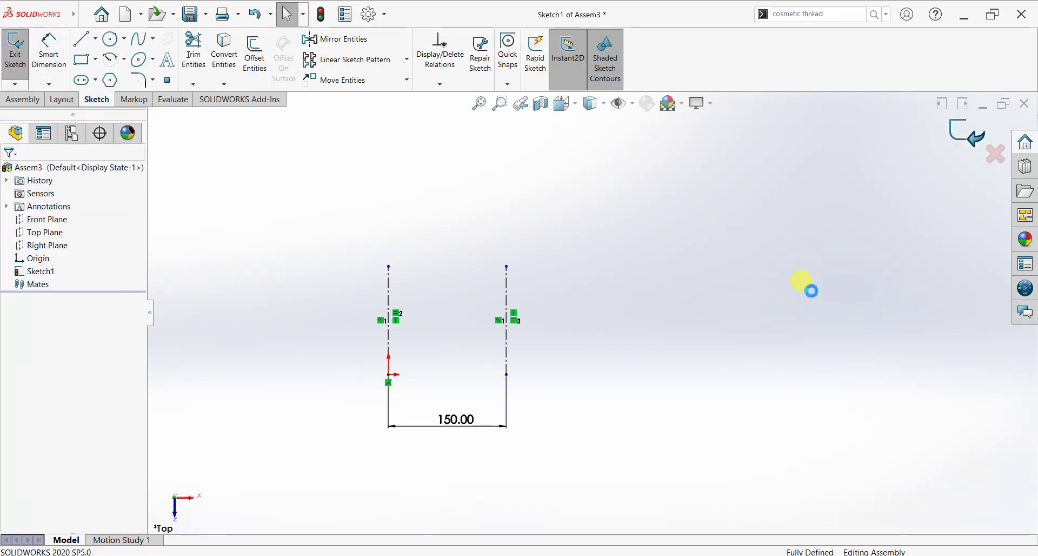
{"action": "scroll", "coordinate": [592, 316], "scroll_direction": "up", "scroll_amount": 3}
{"action": "mouse_move", "coordinate": [590, 312]}
{"action": "middle_mouse_down"}
{"action": "mouse_move", "coordinate": [609, 411]}
{"action": "mouse_move", "coordinate": [672, 417]}
{"action": "mouse_move", "coordinate": [665, 338]}
{"action": "mouse_move", "coordinate": [605, 457]}
{"action": "mouse_move", "coordinate": [618, 516]}
{"action": "middle_mouse_up"}
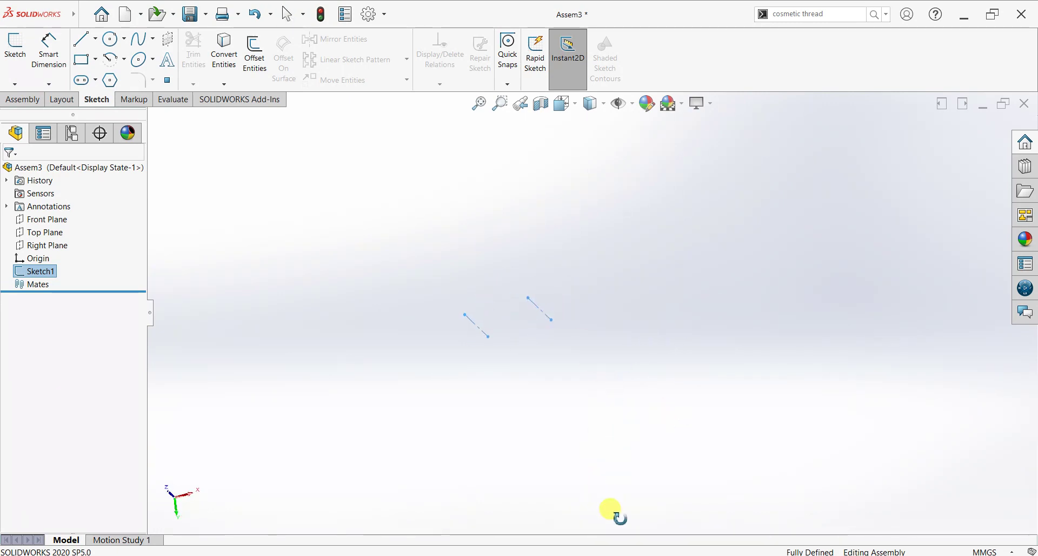
{"action": "scroll", "coordinate": [636, 327], "scroll_direction": "down", "scroll_amount": 3}
{"action": "scroll", "coordinate": [367, 269], "scroll_direction": "down", "scroll_amount": 2}
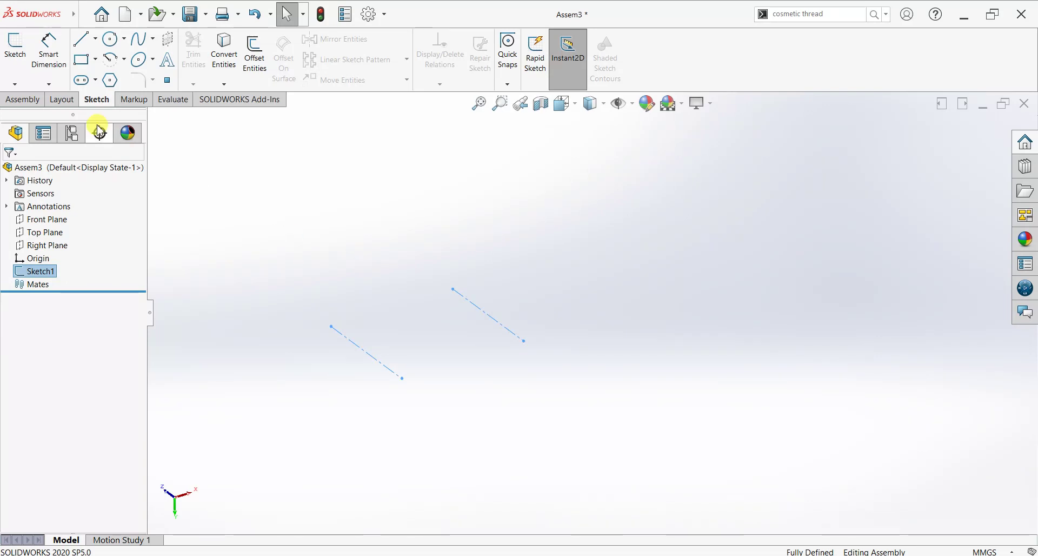
Insert the GearDesign part from Downloads and place it in the assembly
{"action": "left_click", "coordinate": [33, 99]}
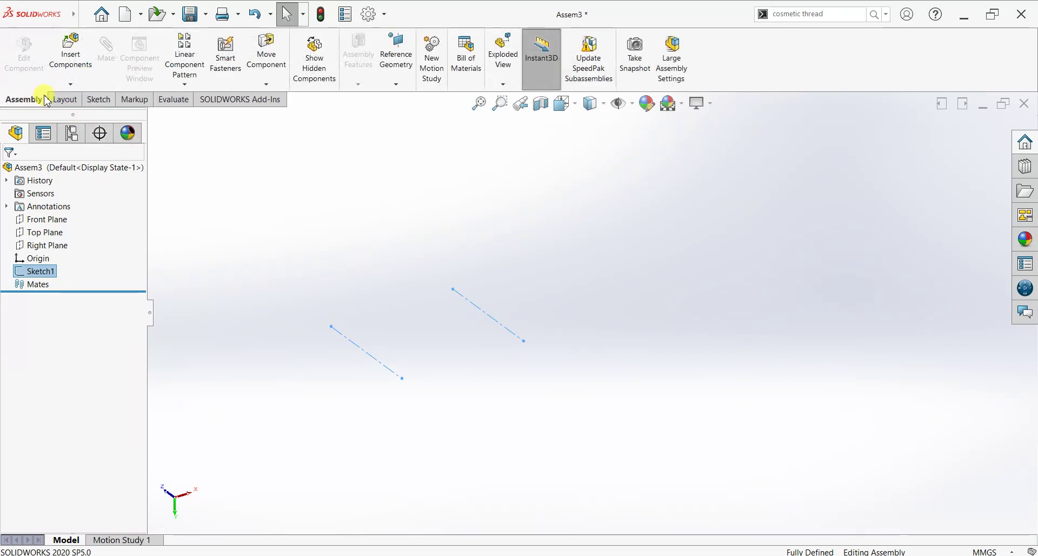
{"action": "left_click", "coordinate": [70, 65]}
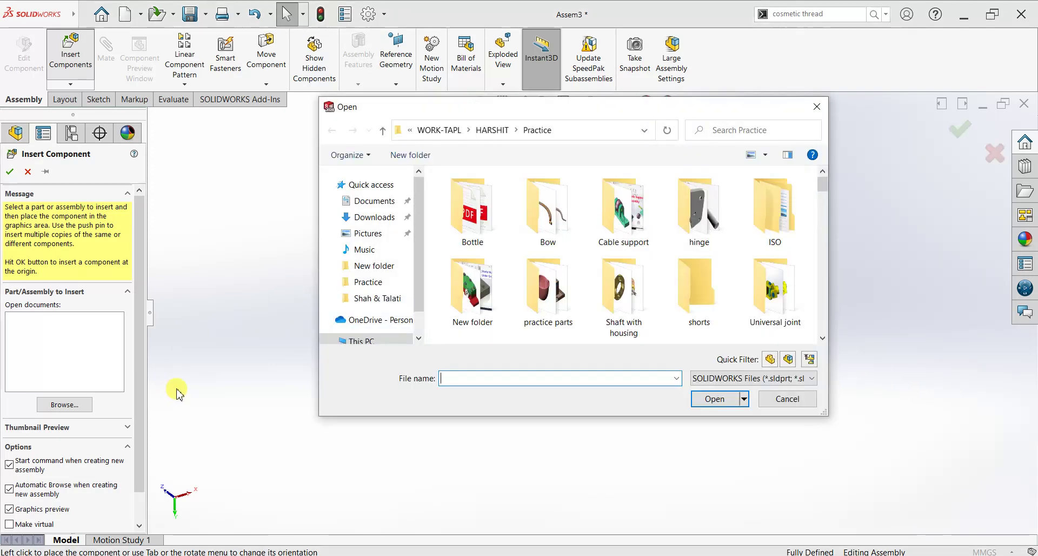
{"action": "left_click", "coordinate": [369, 218]}
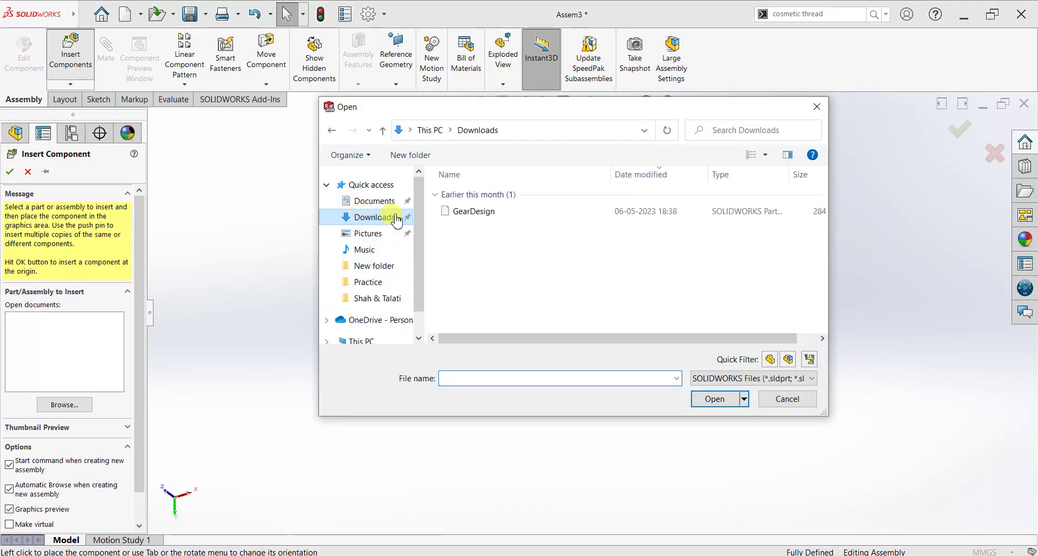
{"action": "left_click", "coordinate": [454, 210]}
{"action": "left_click", "coordinate": [705, 400]}
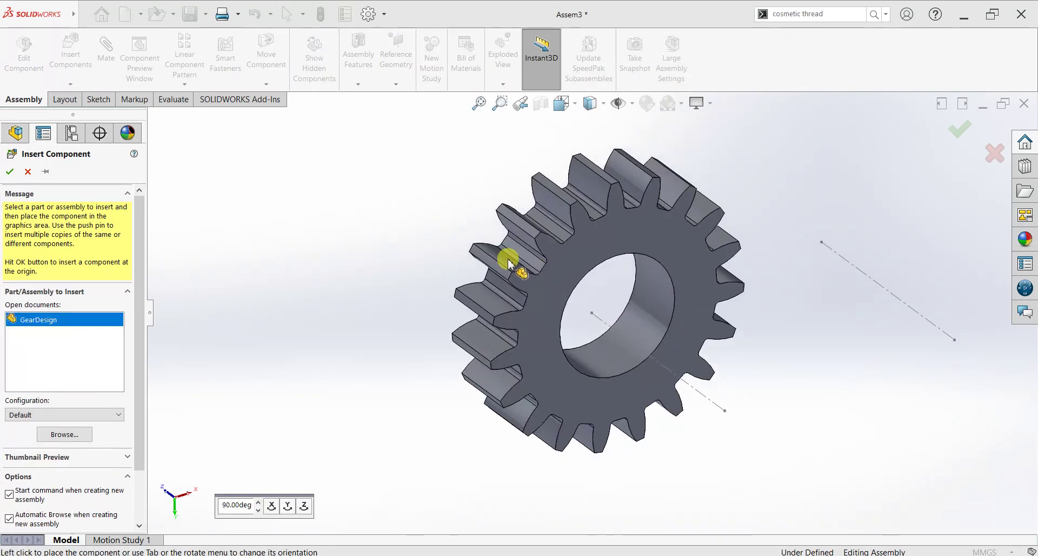
{"action": "left_click", "coordinate": [493, 258]}
{"action": "scroll", "coordinate": [493, 258], "scroll_direction": "up", "scroll_amount": 5}
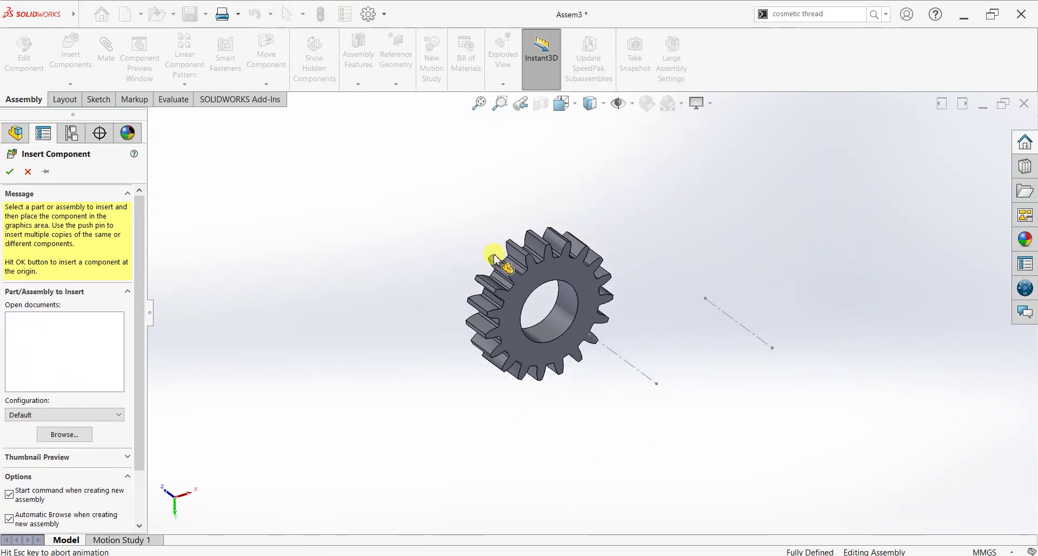
{"action": "scroll", "coordinate": [696, 355], "scroll_direction": "down", "scroll_amount": 2}
{"action": "scroll", "coordinate": [696, 355], "scroll_direction": "down", "scroll_amount": 3}
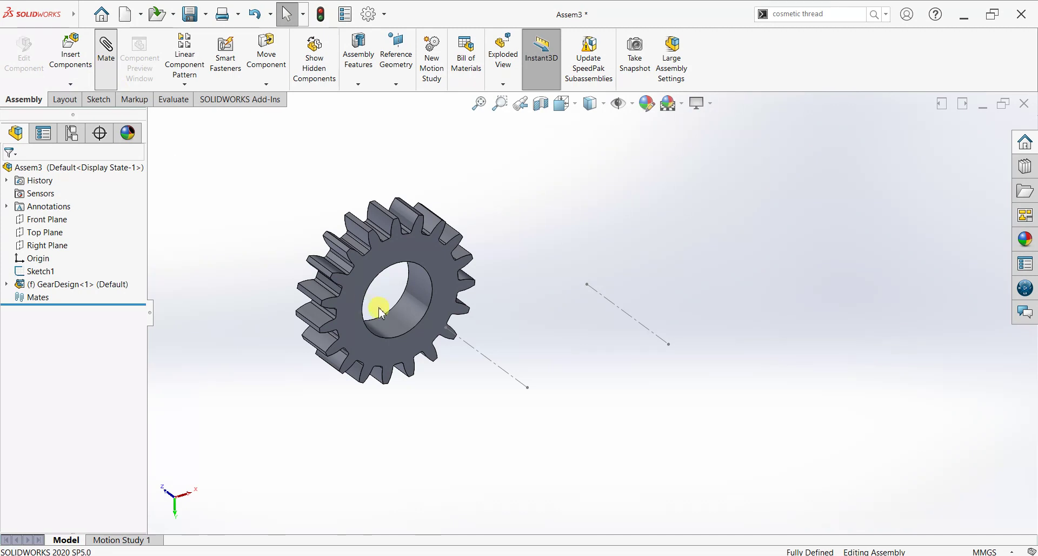
{"action": "left_click", "coordinate": [416, 309]}
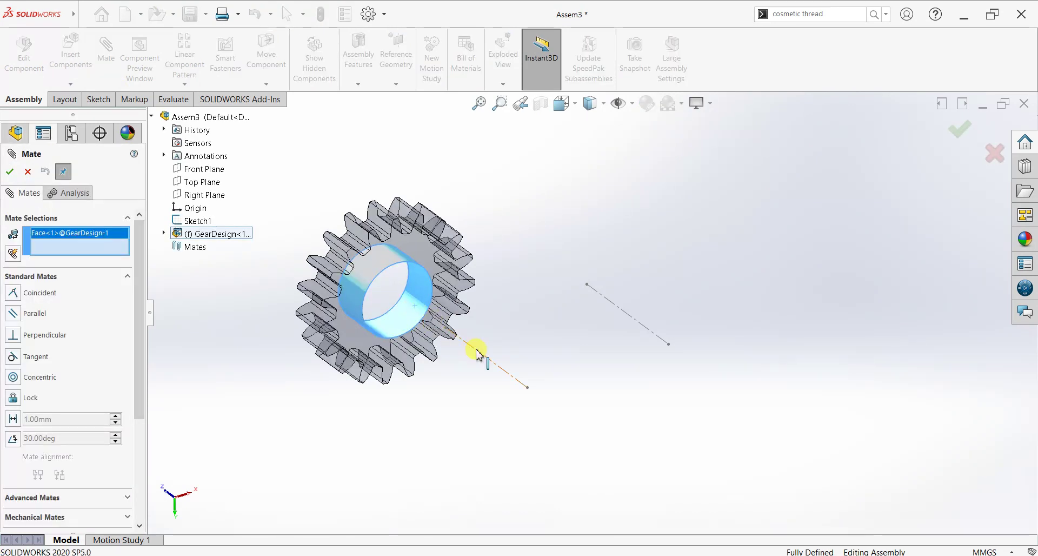
{"action": "left_click", "coordinate": [491, 363]}
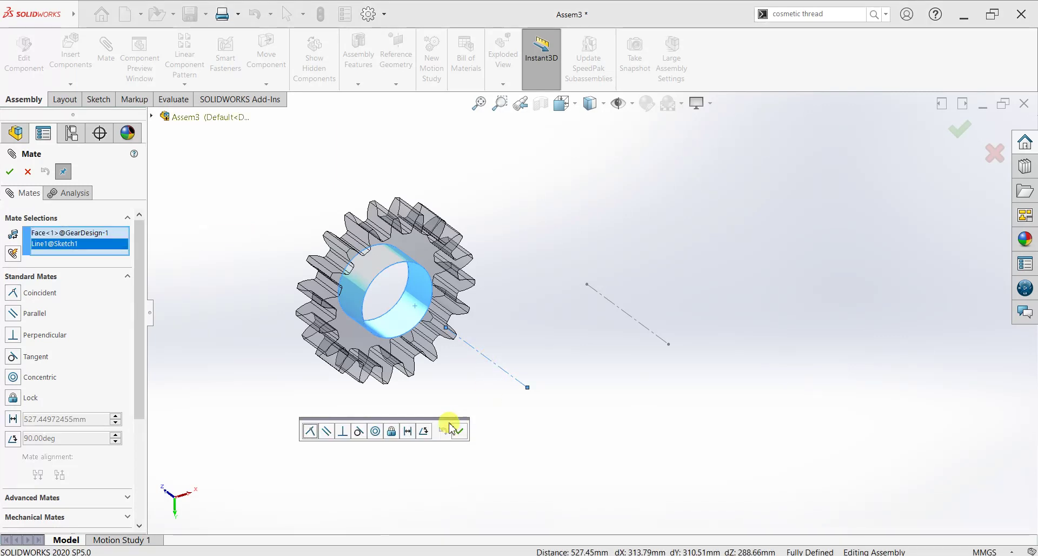
{"action": "left_click", "coordinate": [376, 433]}
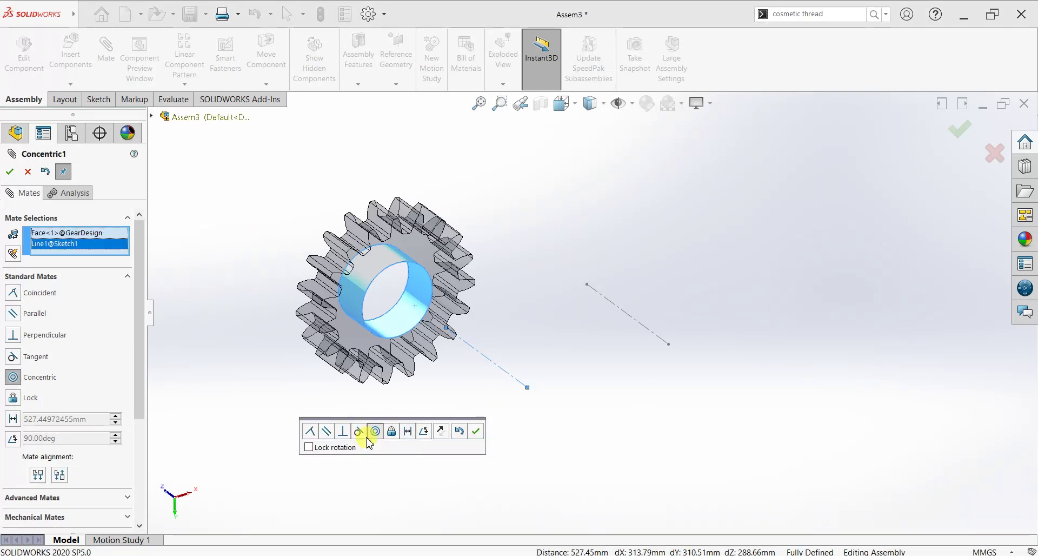
{"action": "left_click", "coordinate": [28, 172]}
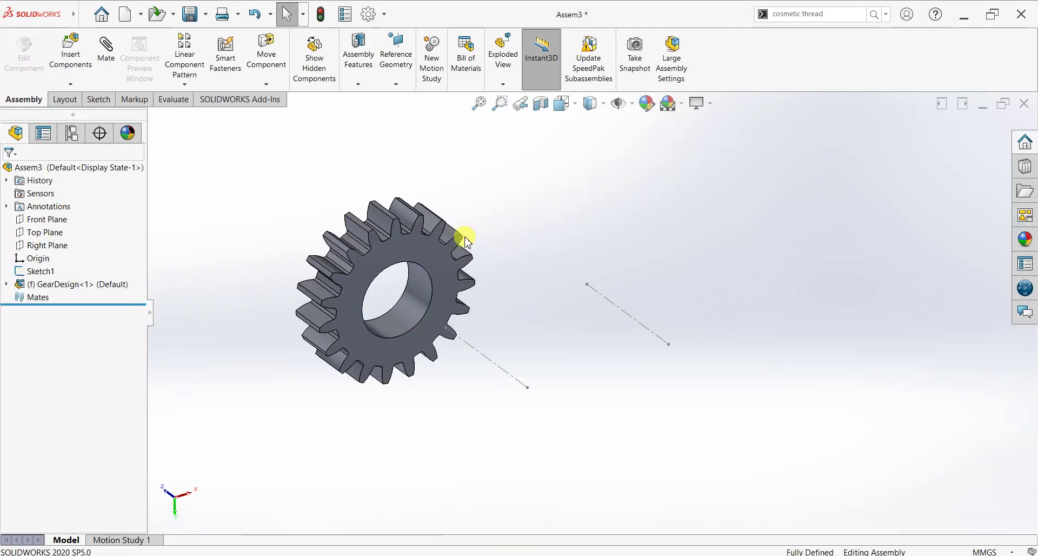
{"action": "right_click", "coordinate": [439, 273]}
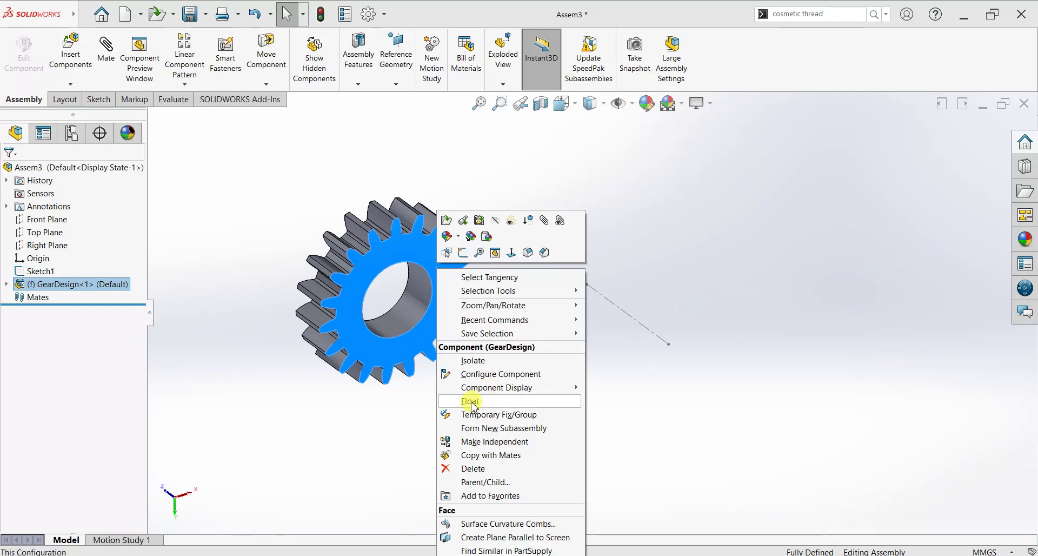
Float the gear and mate its bore concentric with Line1 of Sketch1
{"action": "left_click", "coordinate": [468, 402]}
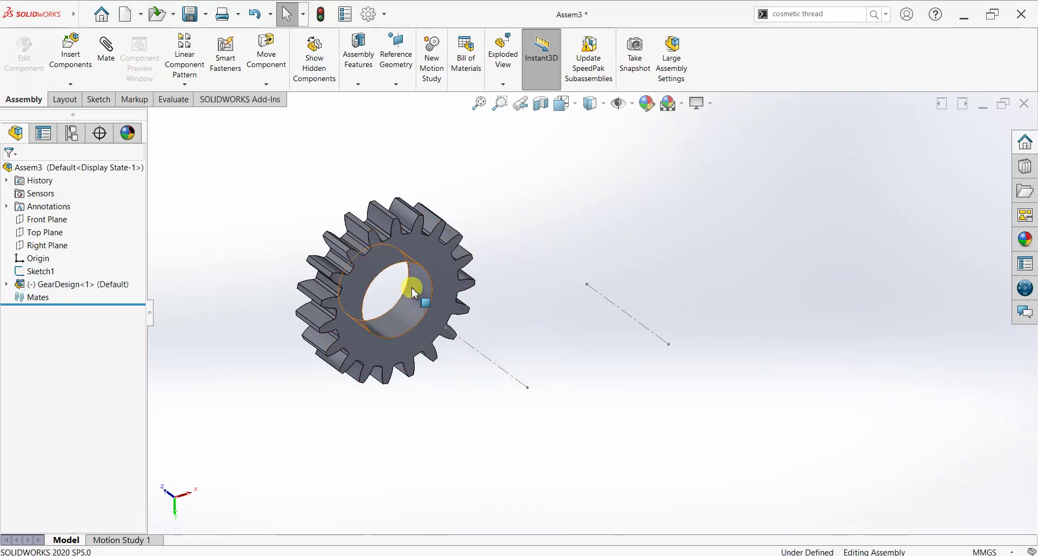
{"action": "left_click", "coordinate": [106, 46]}
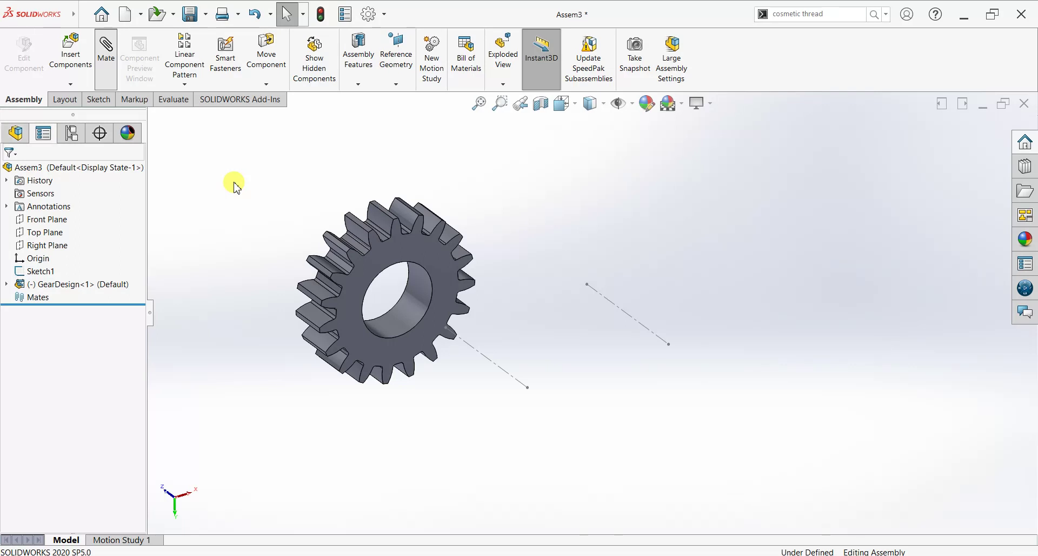
{"action": "left_click", "coordinate": [416, 294]}
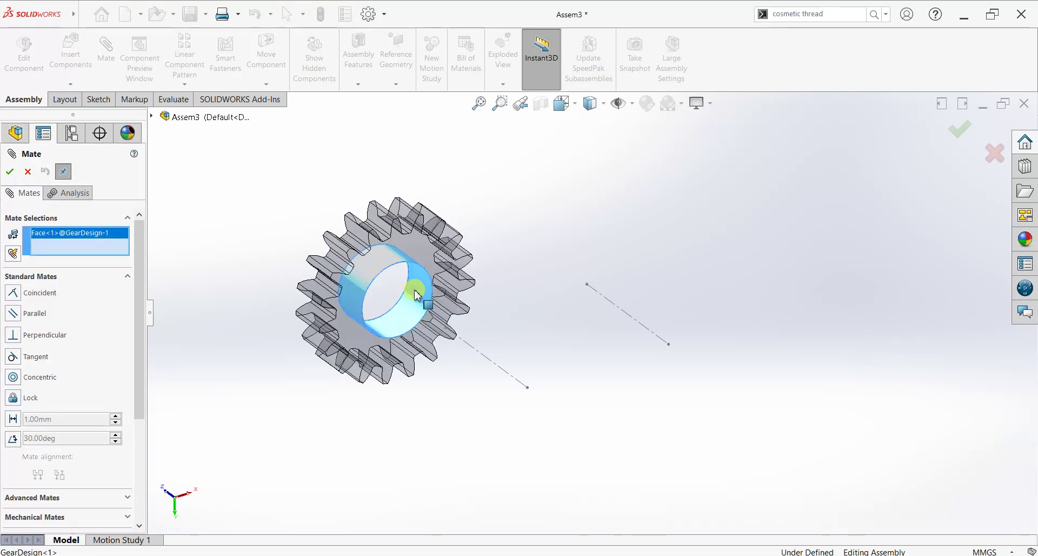
{"action": "left_click", "coordinate": [483, 359]}
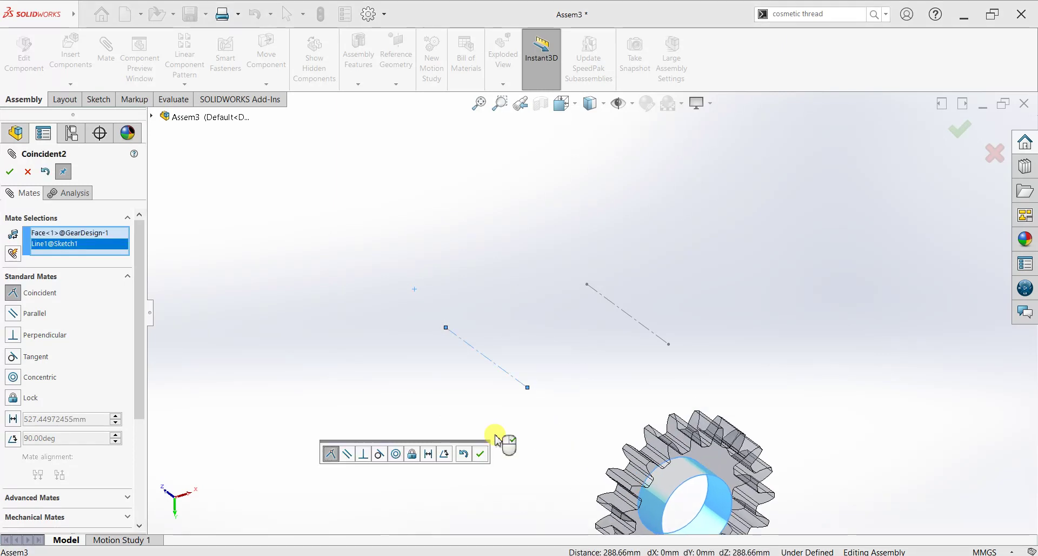
{"action": "left_click", "coordinate": [395, 454]}
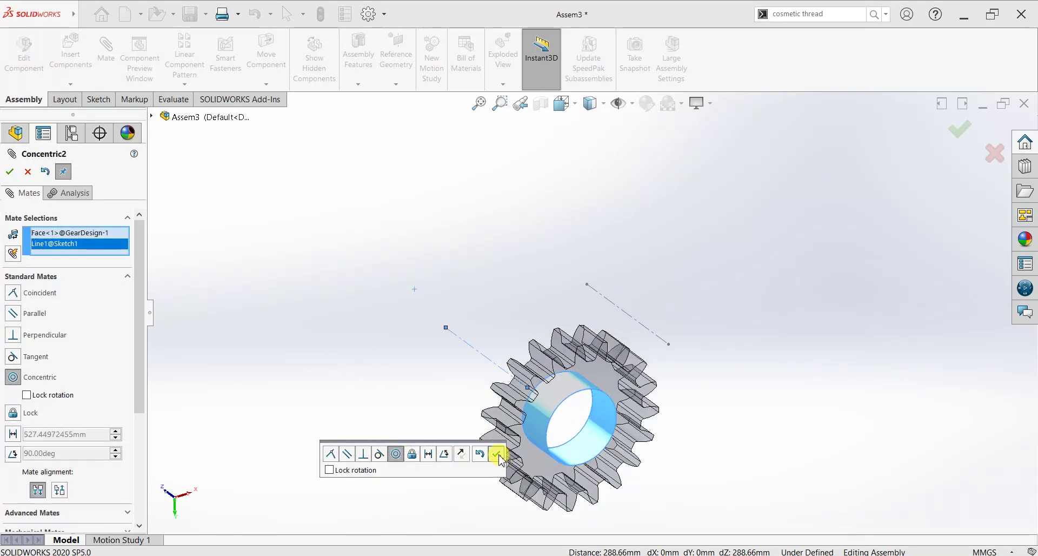
{"action": "left_click", "coordinate": [504, 458]}
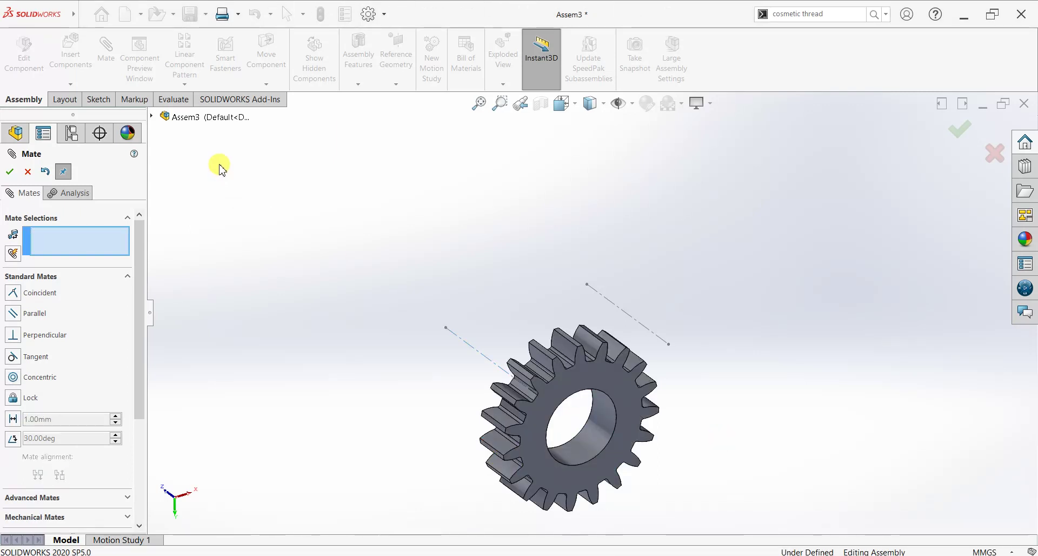
Mate the gear's flat face coincident with the Front Plane
{"action": "left_click", "coordinate": [152, 117]}
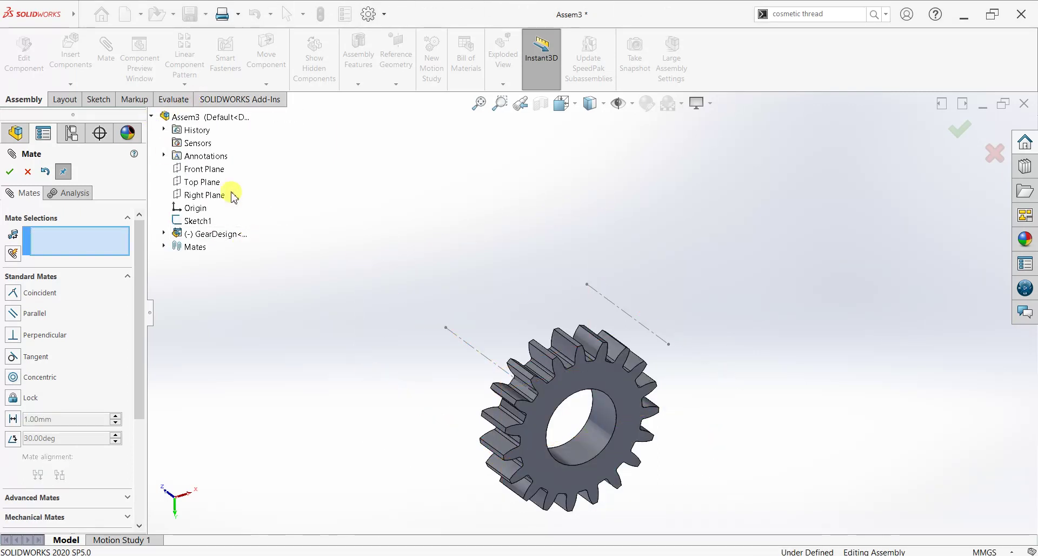
{"action": "left_click", "coordinate": [205, 169]}
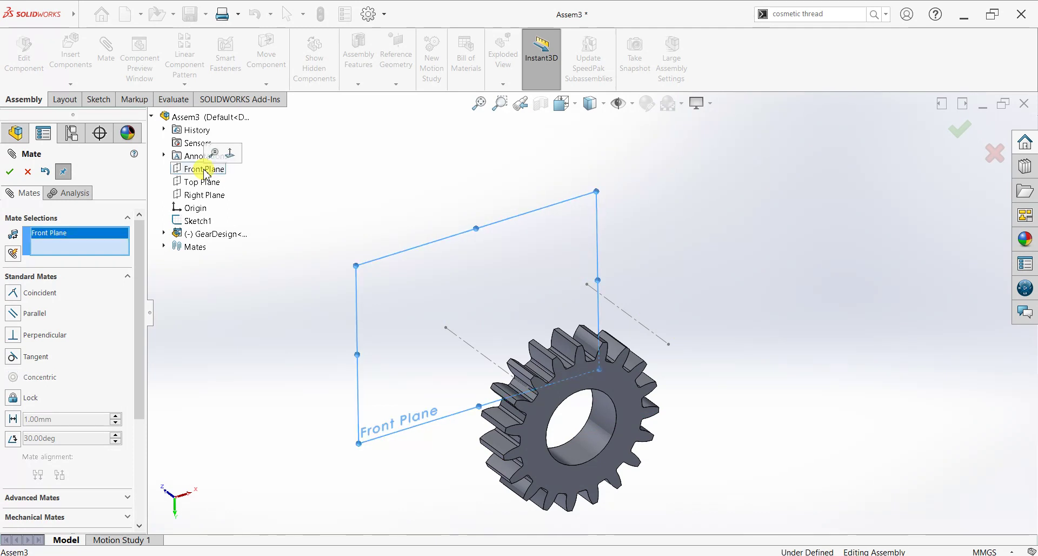
{"action": "left_click", "coordinate": [625, 390]}
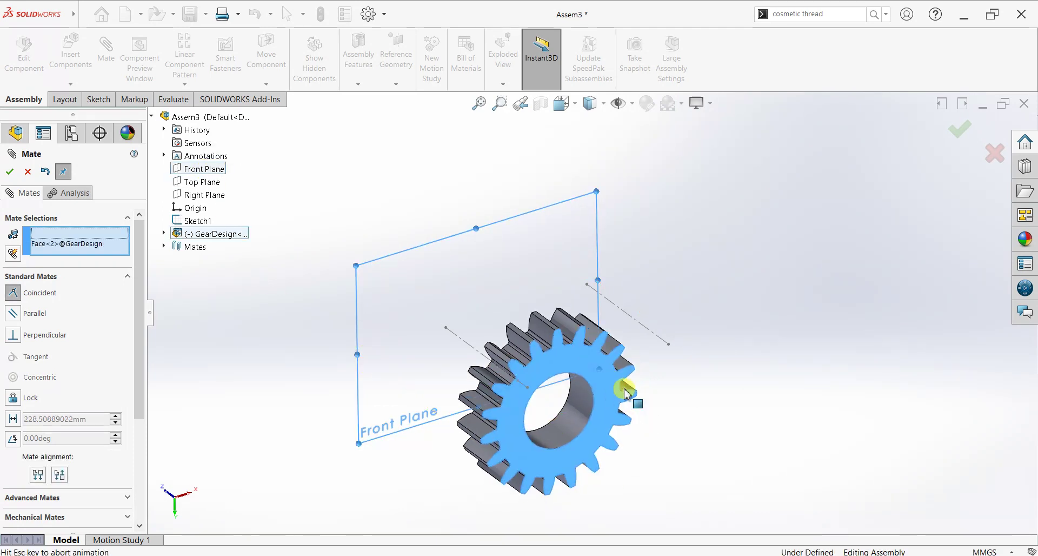
{"action": "left_click", "coordinate": [775, 410]}
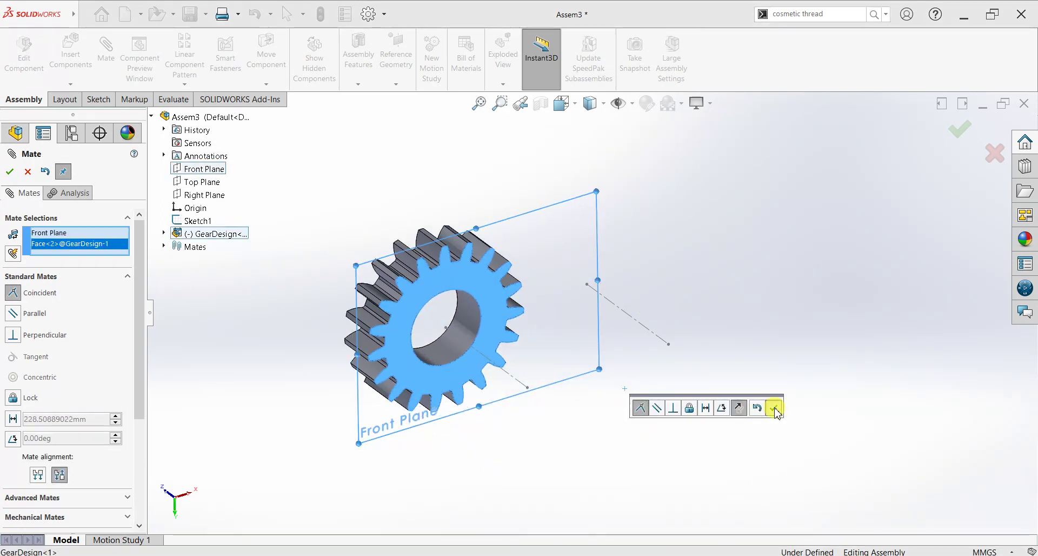
Spin the gear to test its rotation, close Mate, and drag out a copy
{"action": "mouse_move", "coordinate": [665, 413]}
{"action": "middle_mouse_down"}
{"action": "mouse_move", "coordinate": [695, 394]}
{"action": "mouse_move", "coordinate": [573, 398]}
{"action": "mouse_move", "coordinate": [627, 383]}
{"action": "mouse_move", "coordinate": [651, 394]}
{"action": "middle_mouse_up"}
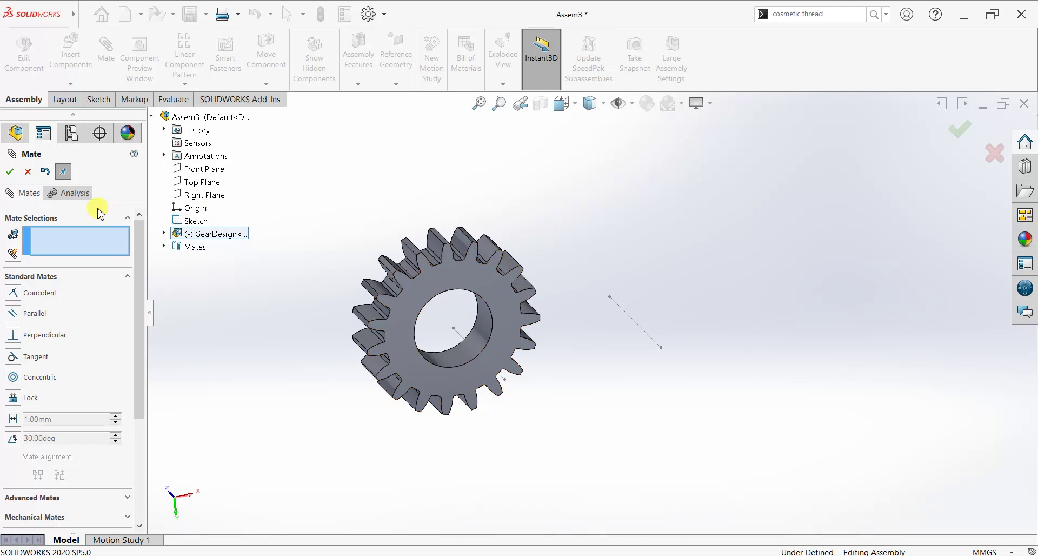
{"action": "left_click_drag", "start_coordinate": [489, 265], "coordinate": [417, 219]}
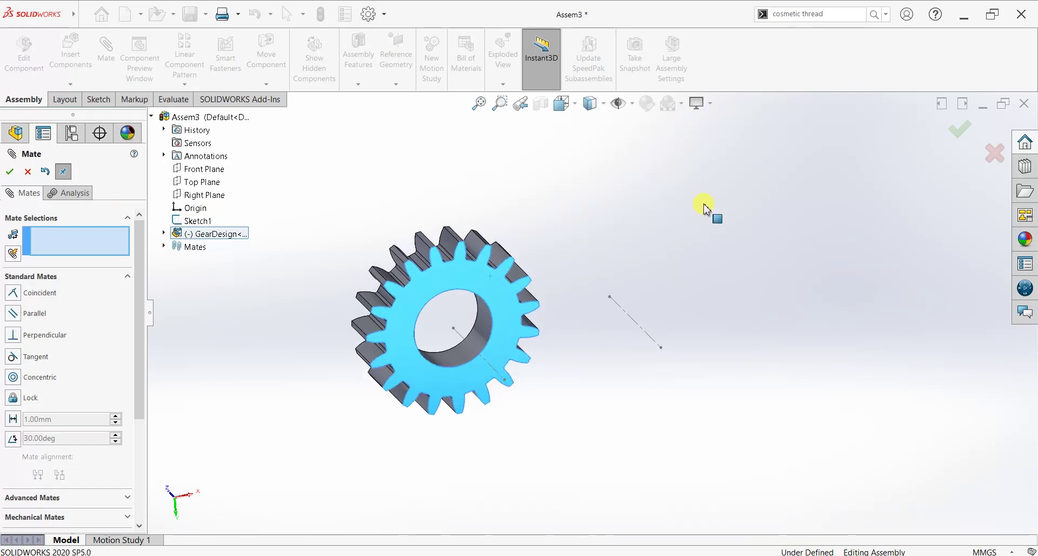
{"action": "left_click_drag", "start_coordinate": [494, 283], "coordinate": [669, 220]}
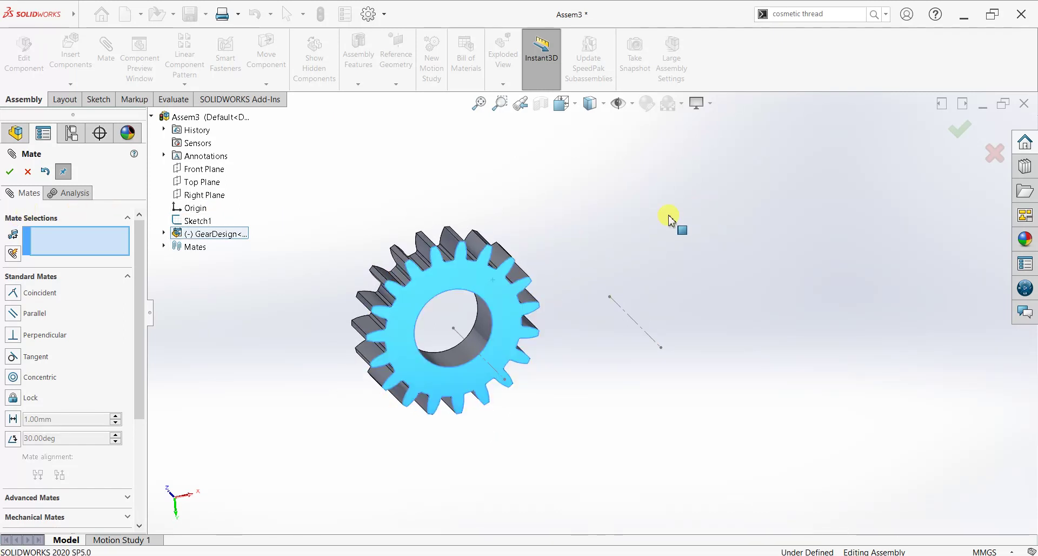
{"action": "left_click", "coordinate": [9, 172]}
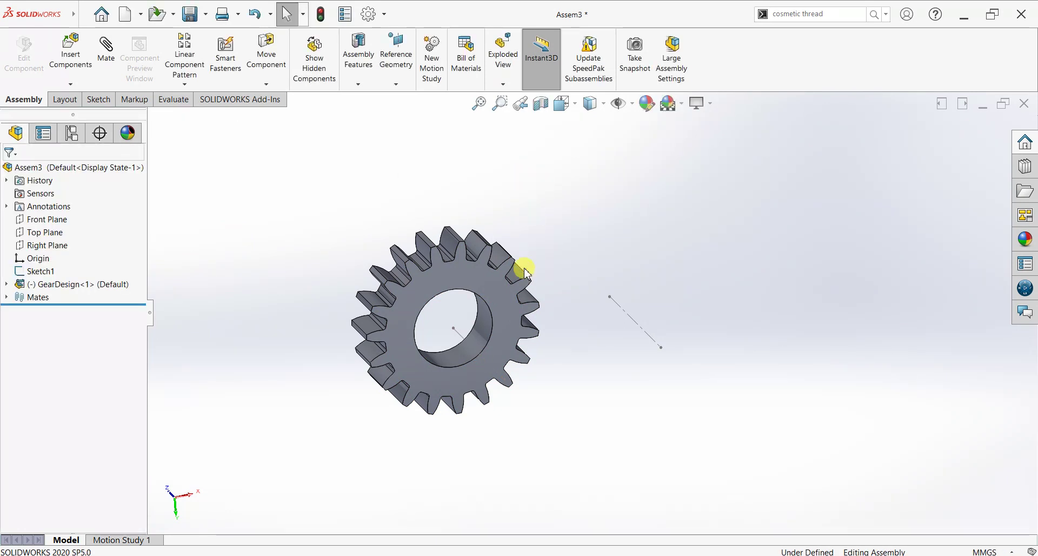
{"action": "left_click_drag", "start_coordinate": [521, 287], "coordinate": [559, 328]}
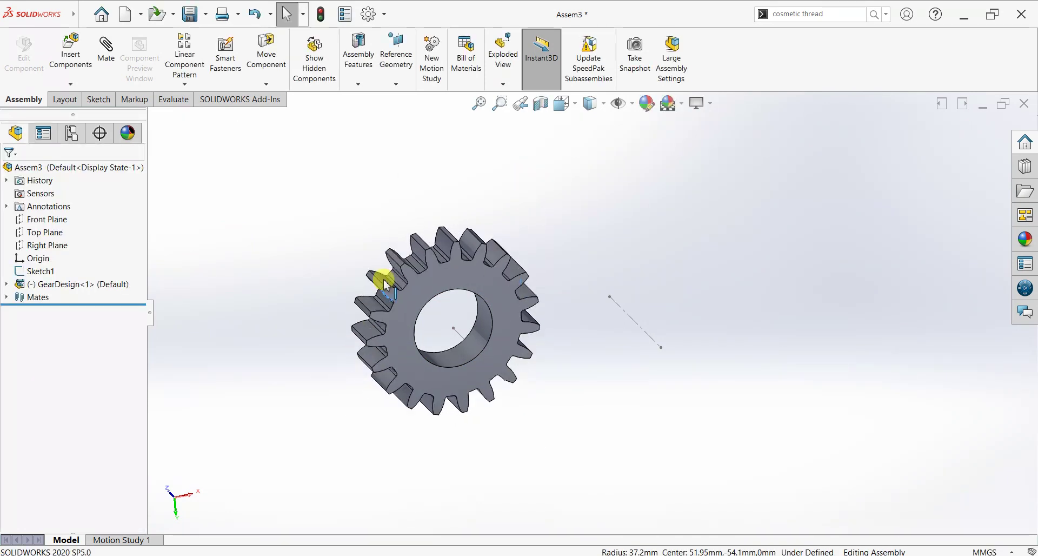
{"action": "scroll", "coordinate": [488, 295], "scroll_direction": "down", "scroll_amount": 3}
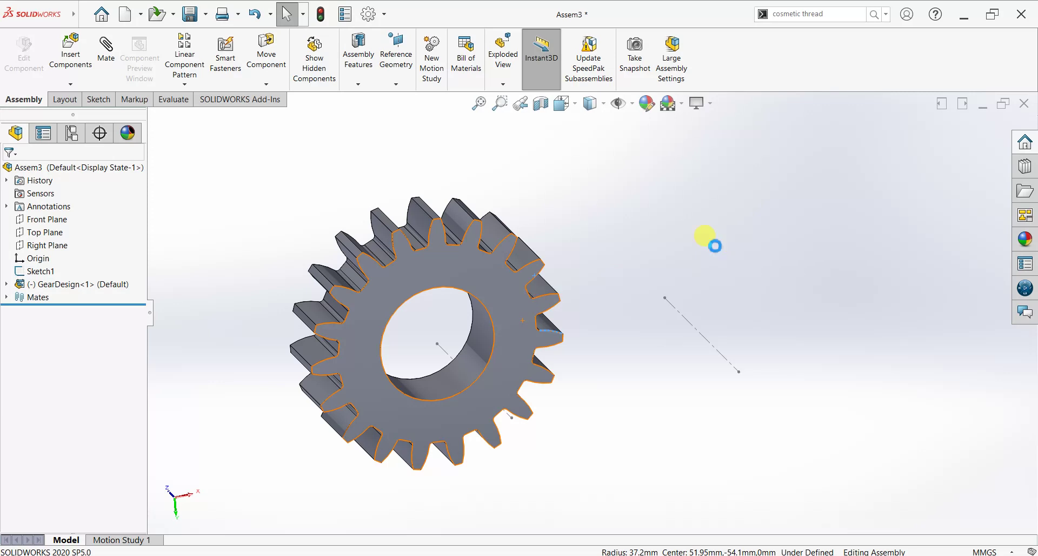
{"action": "mouse_move", "coordinate": [514, 308]}
{"action": "left_mouse_down", "text": "ctrl"}
{"action": "mouse_move", "coordinate": [799, 198]}
{"action": "mouse_move", "coordinate": [806, 225]}
{"action": "left_mouse_up", "text": "ctrl"}
Place the gear copy and mate its bore concentric with Line2 of Sketch1
{"action": "left_click", "coordinate": [825, 364]}
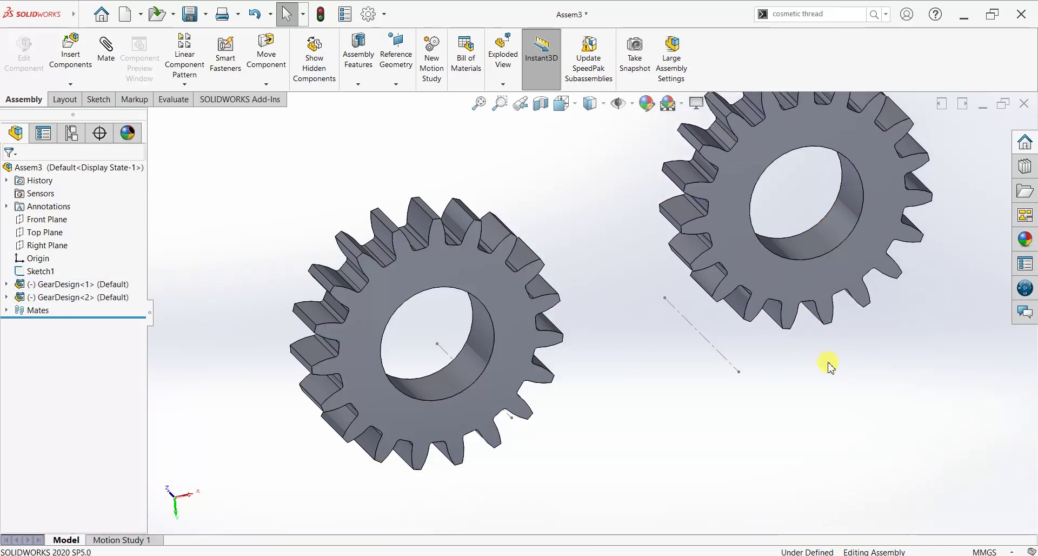
{"action": "key", "text": "f"}
{"action": "scroll", "coordinate": [839, 232], "scroll_direction": "down", "scroll_amount": 2}
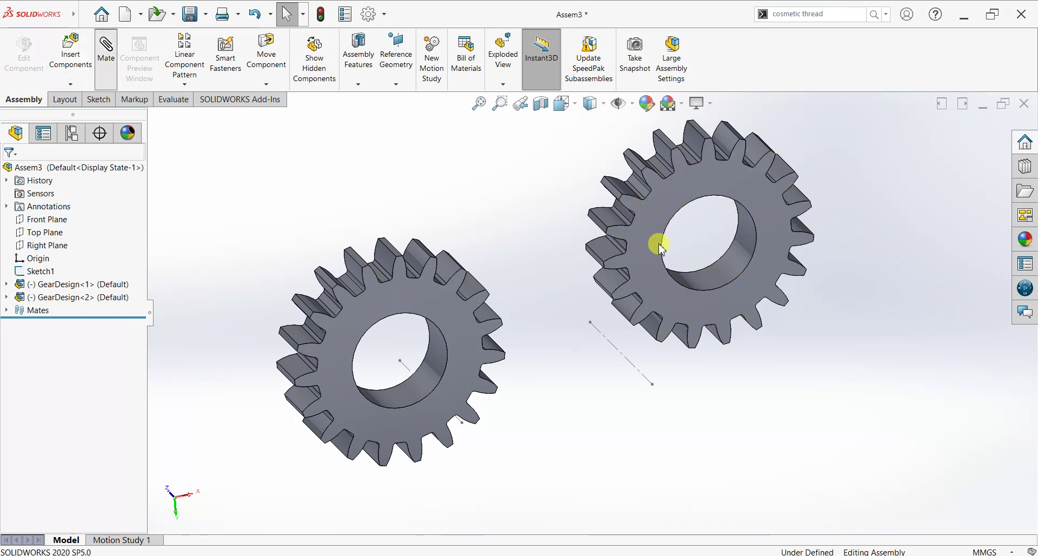
{"action": "left_click", "coordinate": [728, 270]}
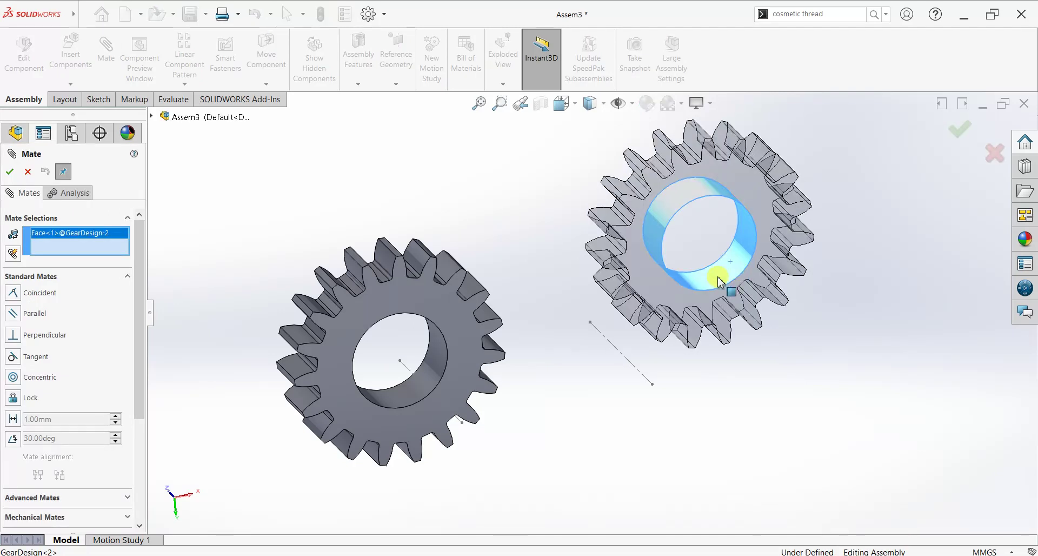
{"action": "left_click", "coordinate": [637, 373]}
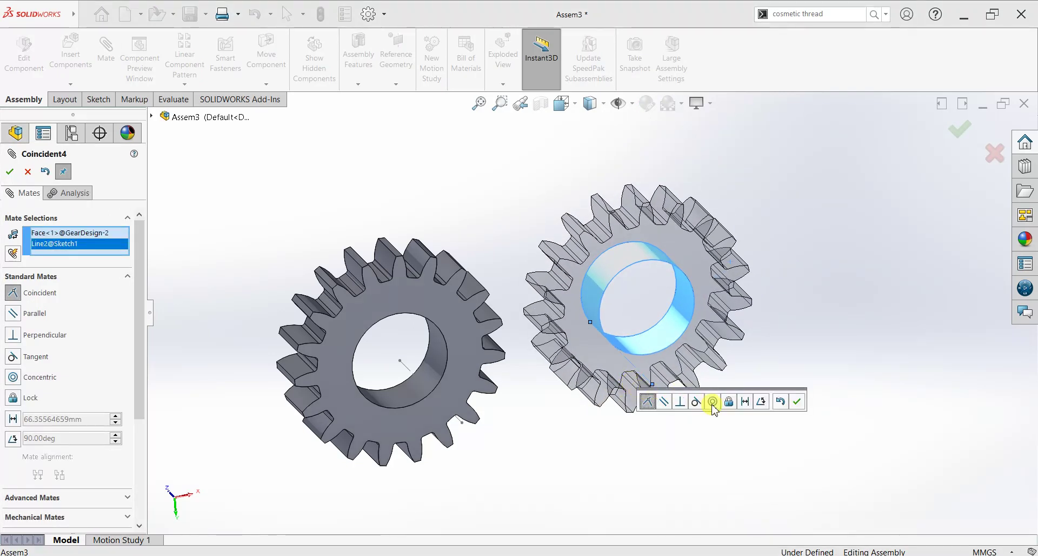
{"action": "left_click", "coordinate": [712, 407]}
{"action": "left_click", "coordinate": [713, 402]}
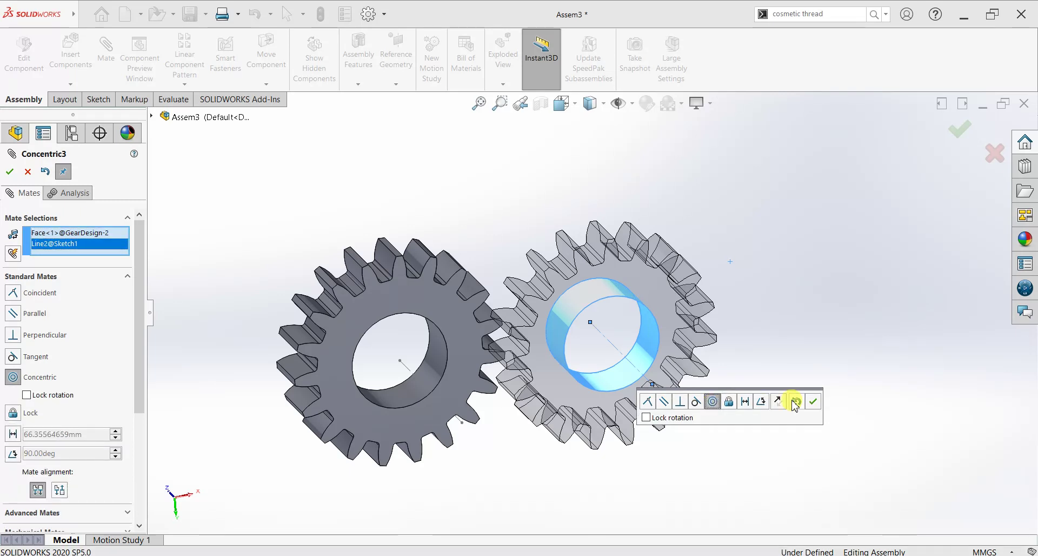
{"action": "left_click", "coordinate": [778, 401]}
{"action": "scroll", "coordinate": [598, 347], "scroll_direction": "up", "scroll_amount": 2}
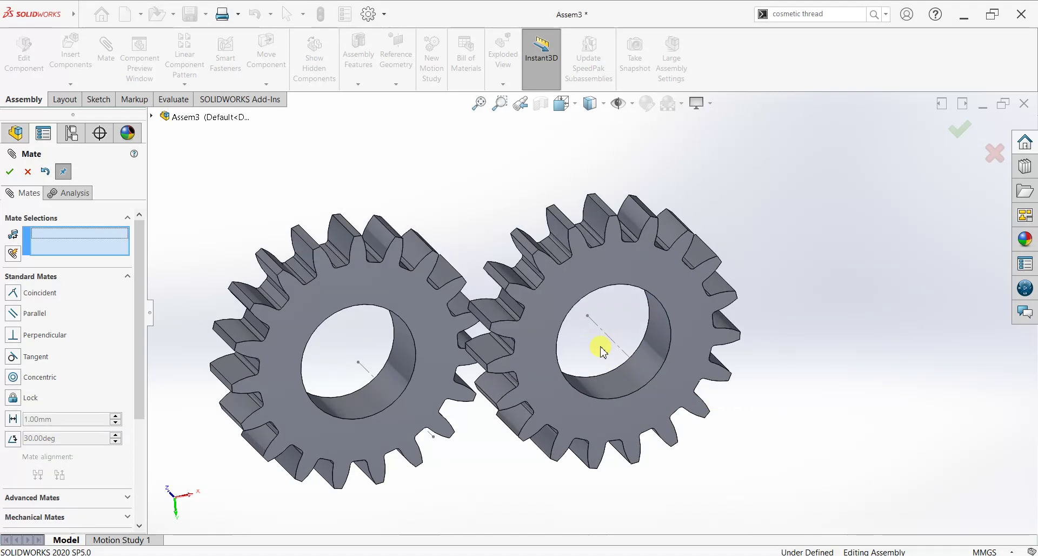
{"action": "scroll", "coordinate": [538, 457], "scroll_direction": "up", "scroll_amount": 2}
Mate the left and right gears' front faces coincident so they sit flush
{"action": "mouse_move", "coordinate": [538, 456]}
{"action": "middle_mouse_down"}
{"action": "mouse_move", "coordinate": [551, 381]}
{"action": "mouse_move", "coordinate": [519, 362]}
{"action": "mouse_move", "coordinate": [513, 330]}
{"action": "middle_mouse_up"}
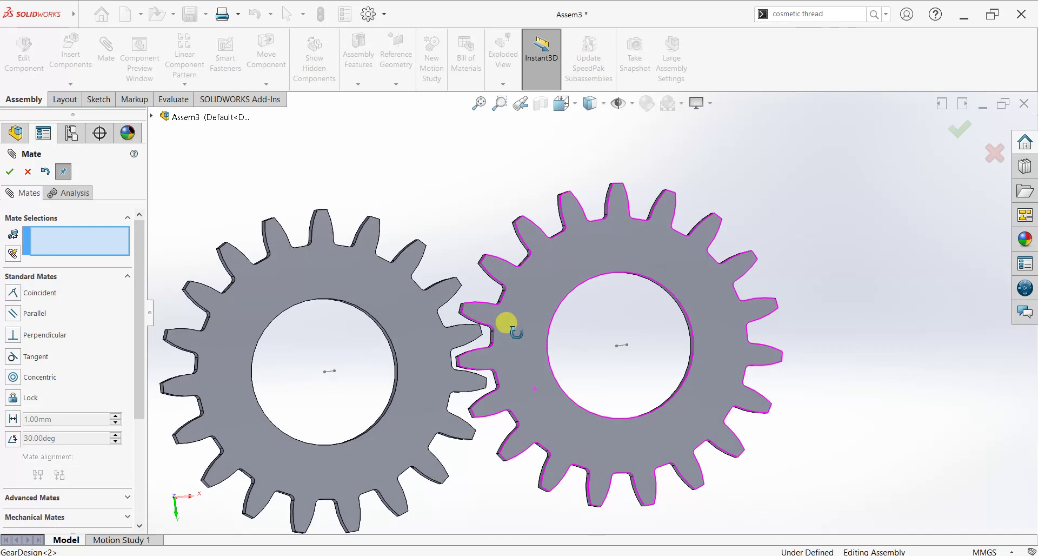
{"action": "left_click", "coordinate": [427, 354]}
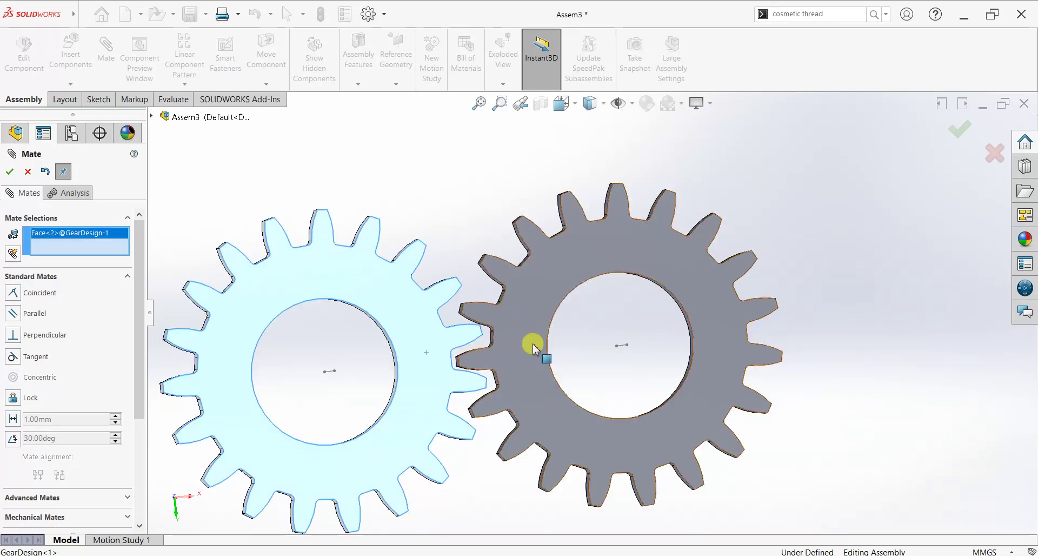
{"action": "left_click", "coordinate": [533, 349]}
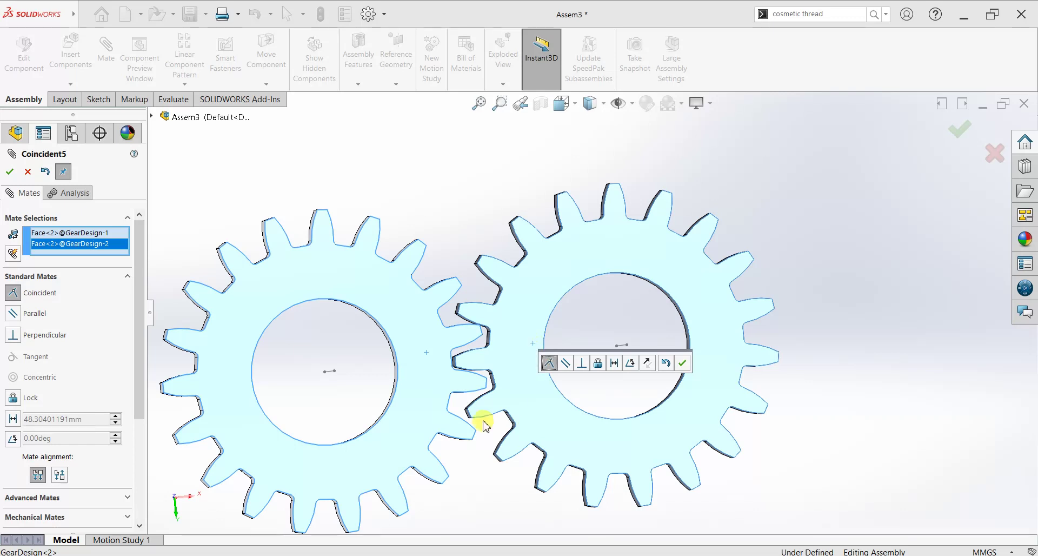
{"action": "mouse_move", "coordinate": [475, 440]}
{"action": "middle_mouse_down"}
{"action": "mouse_move", "coordinate": [521, 440]}
{"action": "mouse_move", "coordinate": [480, 435]}
{"action": "mouse_move", "coordinate": [382, 461]}
{"action": "mouse_move", "coordinate": [476, 468]}
{"action": "mouse_move", "coordinate": [512, 491]}
{"action": "middle_mouse_up"}
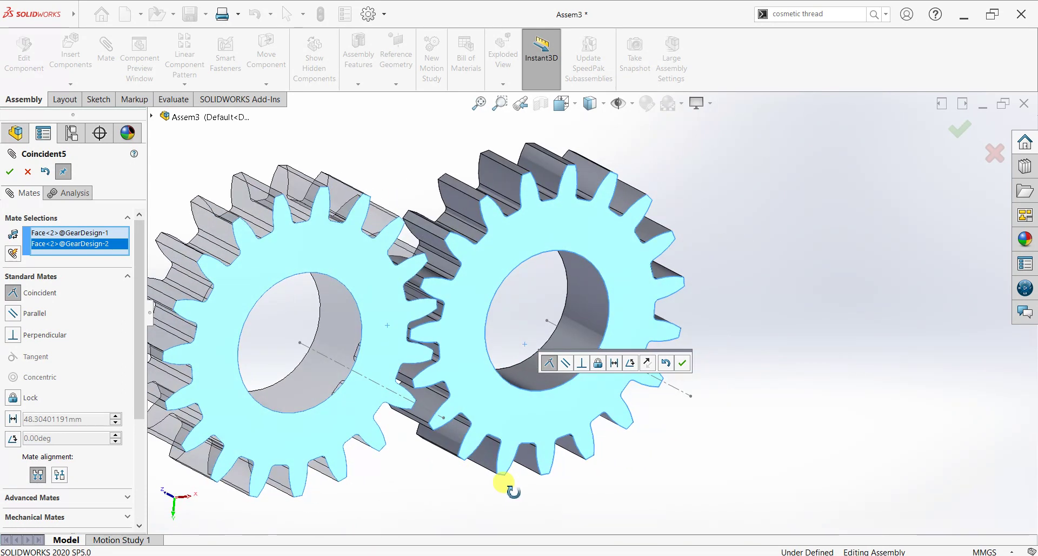
{"action": "left_click", "coordinate": [683, 364]}
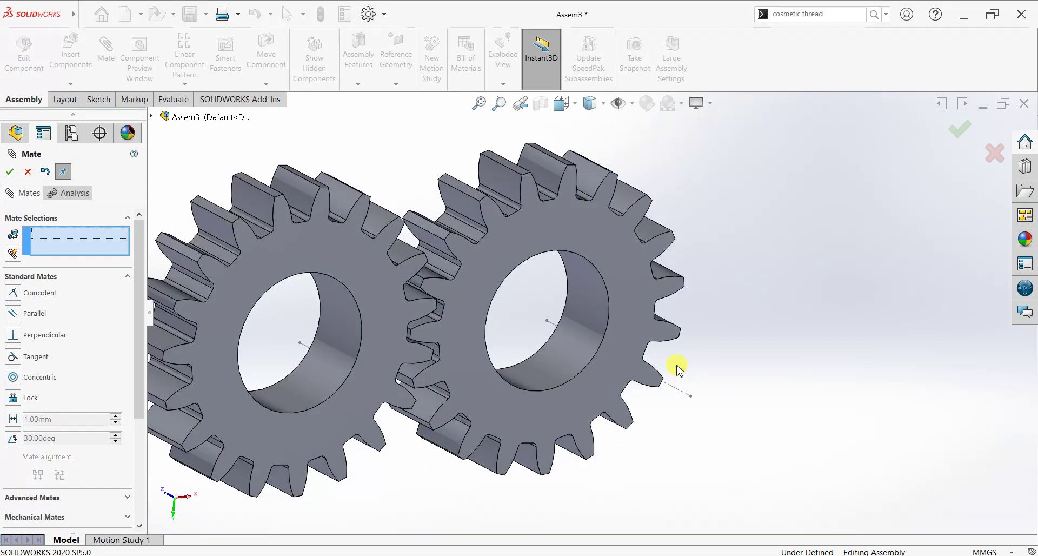
Orbit around the gear pair to check the teeth mesh, then close Mate
{"action": "left_click_drag", "start_coordinate": [503, 444], "coordinate": [508, 439]}
{"action": "mouse_move", "coordinate": [508, 438]}
{"action": "middle_mouse_down"}
{"action": "mouse_move", "coordinate": [561, 422]}
{"action": "mouse_move", "coordinate": [425, 438]}
{"action": "mouse_move", "coordinate": [463, 387]}
{"action": "mouse_move", "coordinate": [359, 343]}
{"action": "middle_mouse_up"}
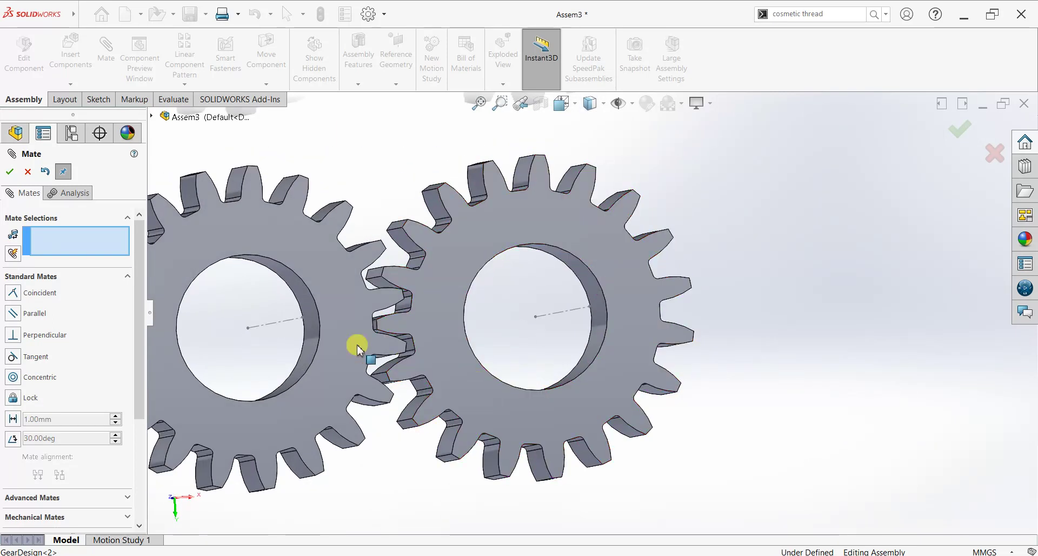
{"action": "scroll", "coordinate": [417, 328], "scroll_direction": "down", "scroll_amount": 5}
{"action": "middle_click_drag", "start_coordinate": [423, 404], "coordinate": [400, 409]}
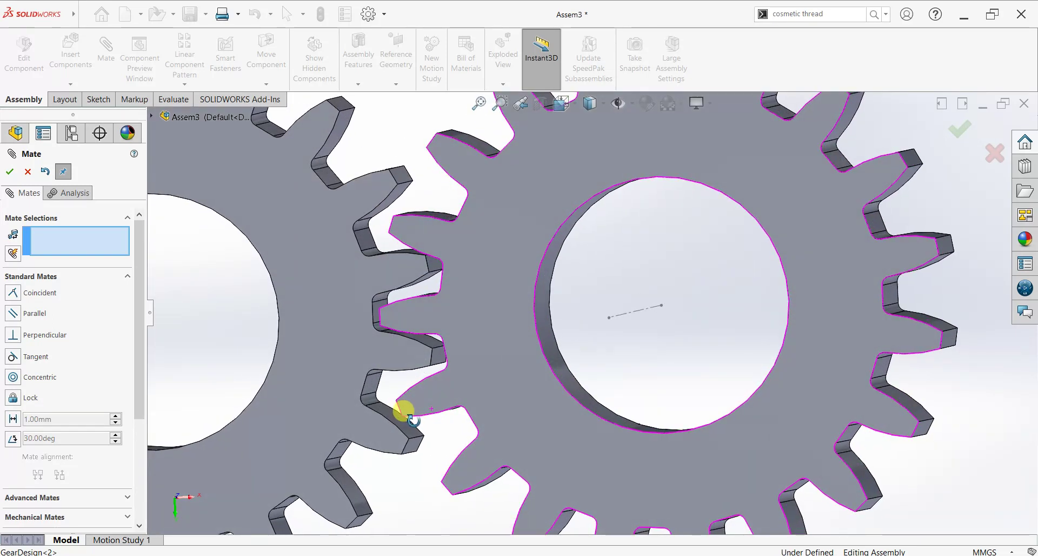
{"action": "scroll", "coordinate": [387, 342], "scroll_direction": "down", "scroll_amount": 5}
{"action": "scroll", "coordinate": [423, 306], "scroll_direction": "down", "scroll_amount": 2}
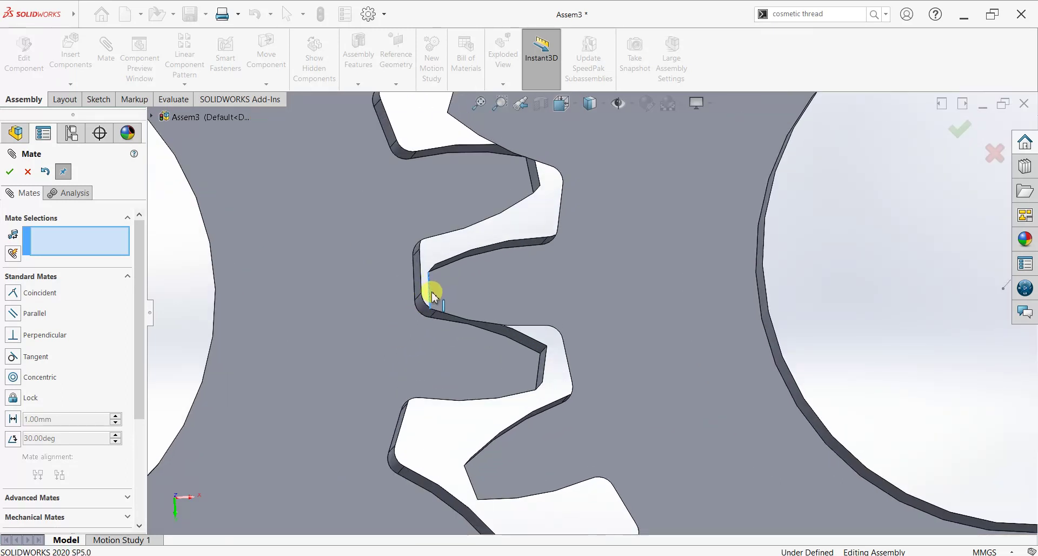
{"action": "middle_click_drag", "start_coordinate": [504, 385], "coordinate": [505, 379]}
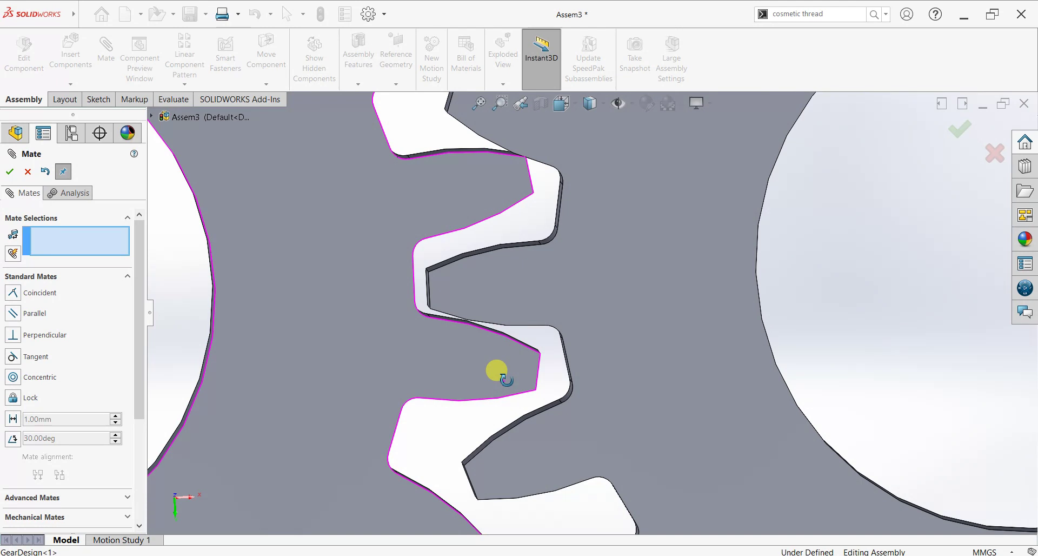
{"action": "middle_click_drag", "start_coordinate": [475, 312], "coordinate": [471, 348]}
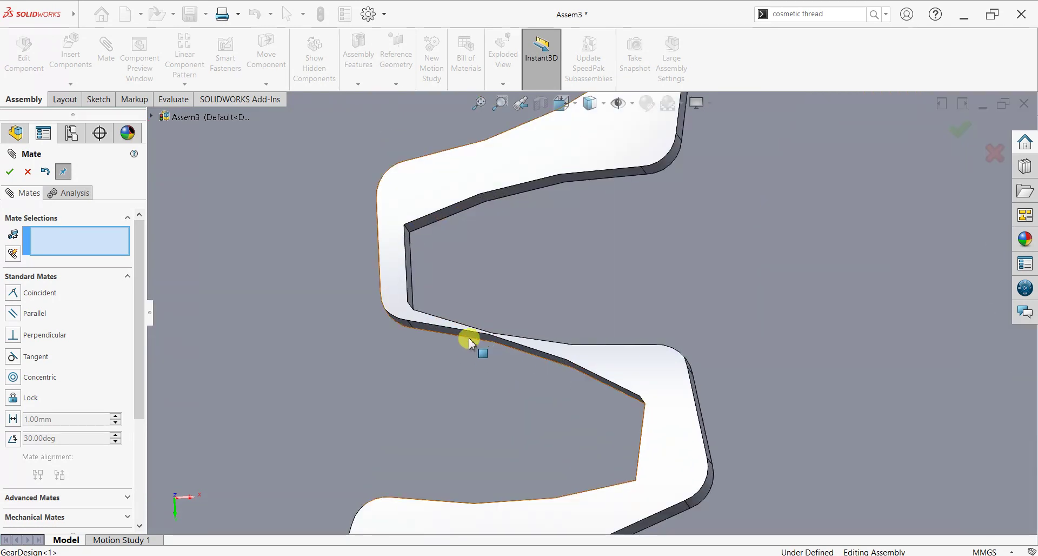
{"action": "middle_click_drag", "start_coordinate": [413, 296], "coordinate": [452, 330]}
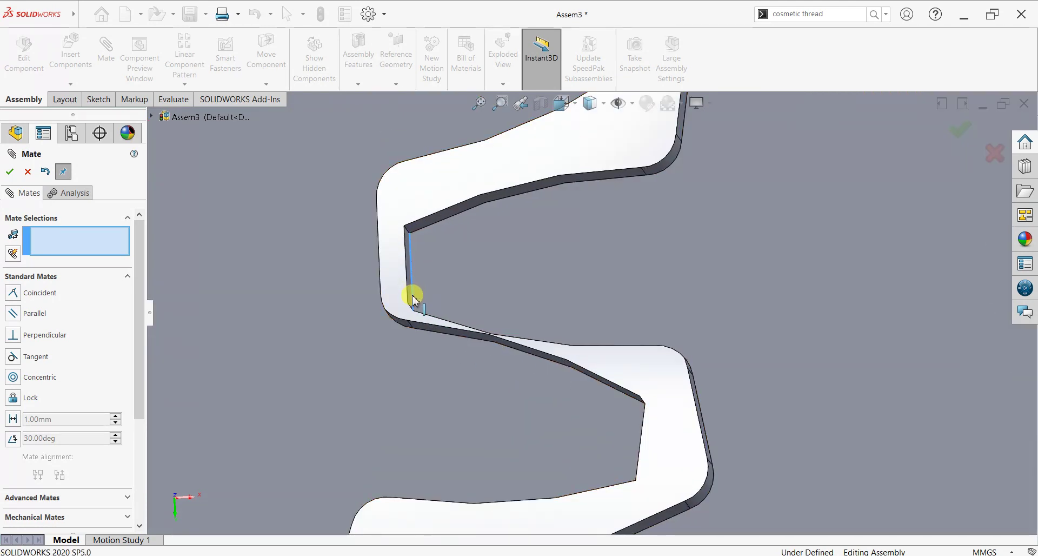
{"action": "key", "text": "ctrl+1"}
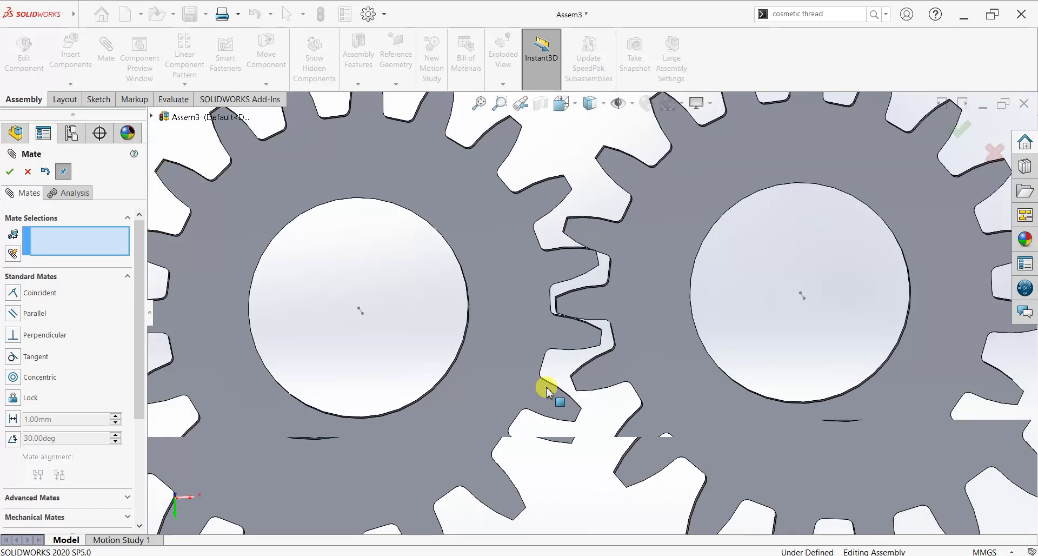
{"action": "left_click", "coordinate": [10, 171]}
{"action": "mouse_move", "coordinate": [517, 417]}
{"action": "middle_mouse_down"}
{"action": "mouse_move", "coordinate": [621, 515]}
{"action": "mouse_move", "coordinate": [572, 514]}
{"action": "middle_mouse_up"}
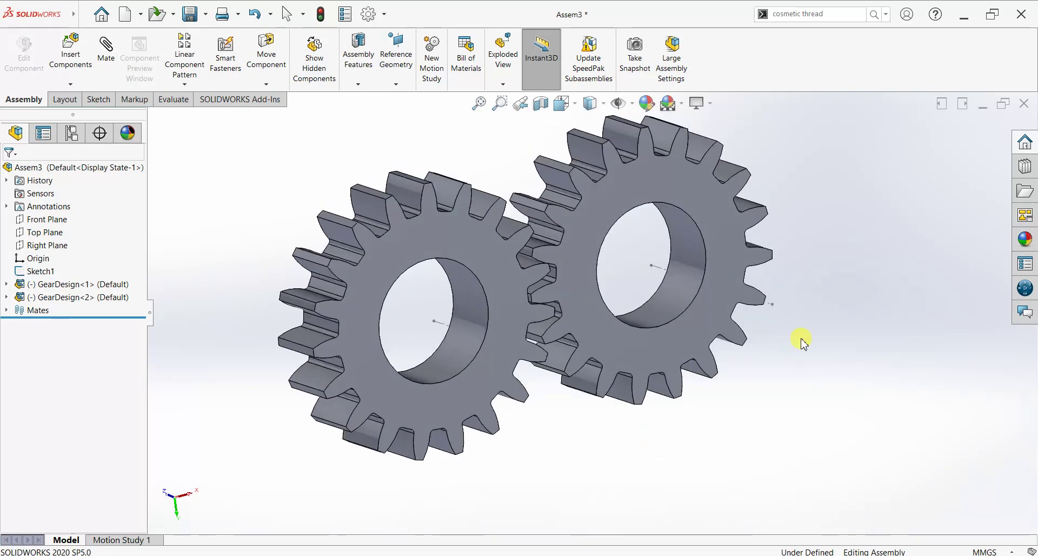
Apply the Candy Apple Red appearance to the right gear
{"action": "left_click", "coordinate": [1016, 252]}
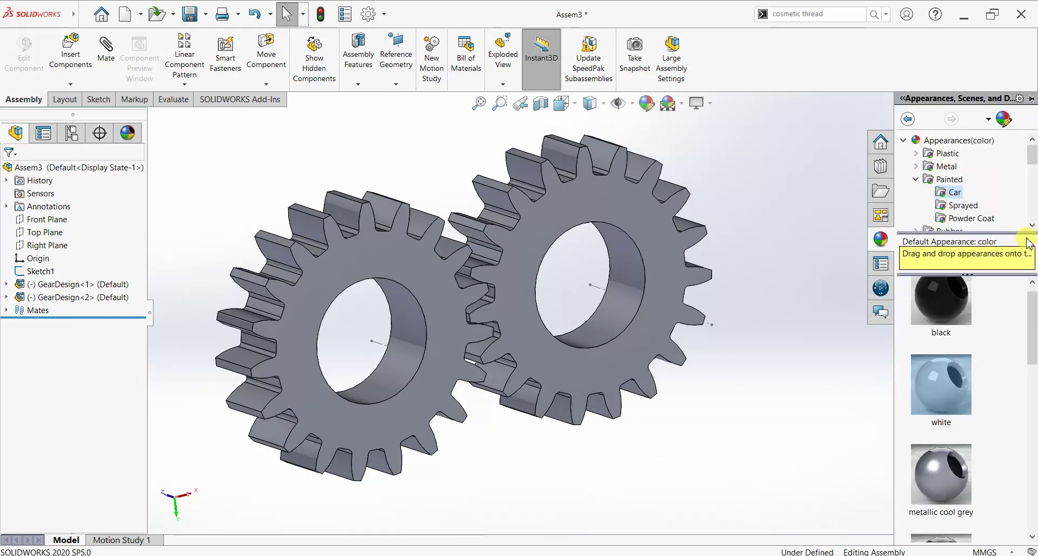
{"action": "scroll", "coordinate": [985, 352], "scroll_direction": "up", "scroll_amount": 1}
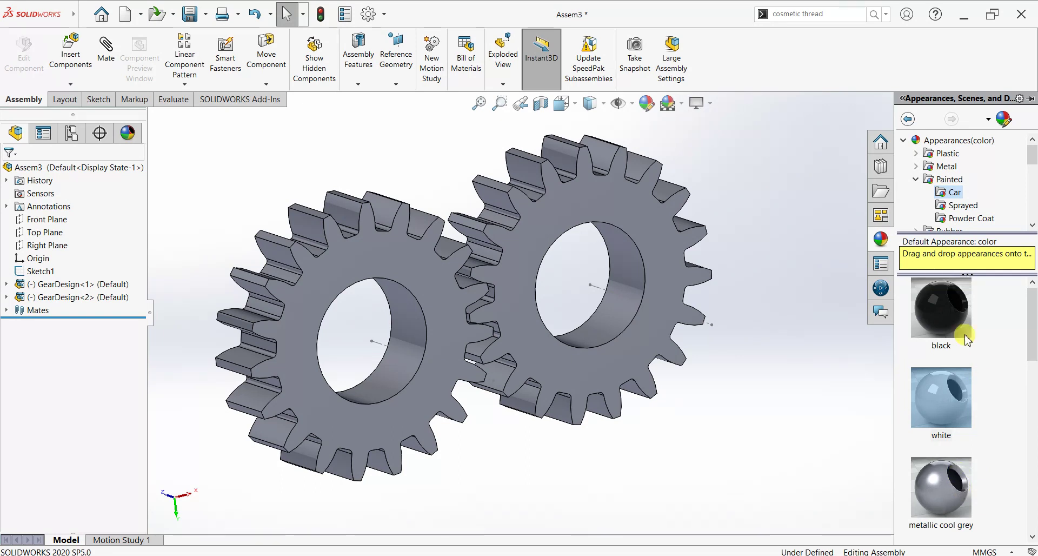
{"action": "scroll", "coordinate": [997, 371], "scroll_direction": "down", "scroll_amount": 5}
{"action": "left_click_drag", "start_coordinate": [966, 497], "coordinate": [659, 338]}
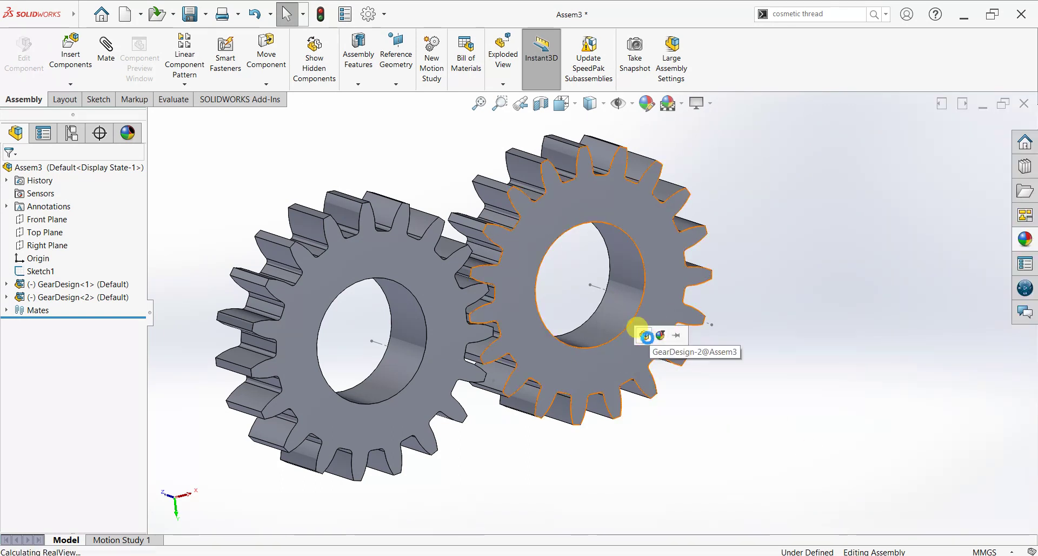
{"action": "left_click", "coordinate": [648, 338]}
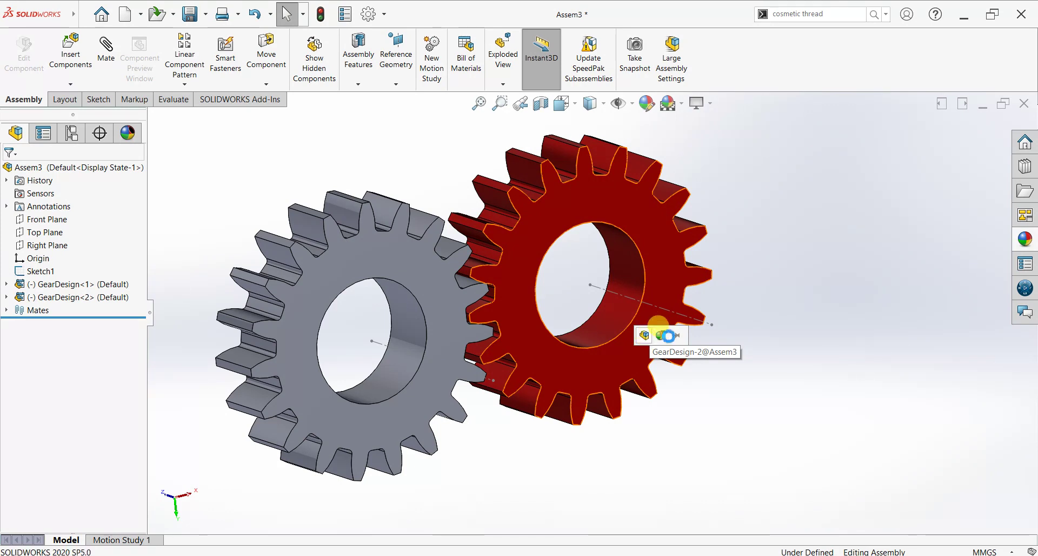
Apply the Metallic Gold appearance to the left gear
{"action": "left_click", "coordinate": [1024, 239]}
{"action": "scroll", "coordinate": [990, 435], "scroll_direction": "up", "scroll_amount": 3}
{"action": "scroll", "coordinate": [992, 438], "scroll_direction": "up", "scroll_amount": 3}
{"action": "left_click_drag", "start_coordinate": [941, 318], "coordinate": [386, 264]}
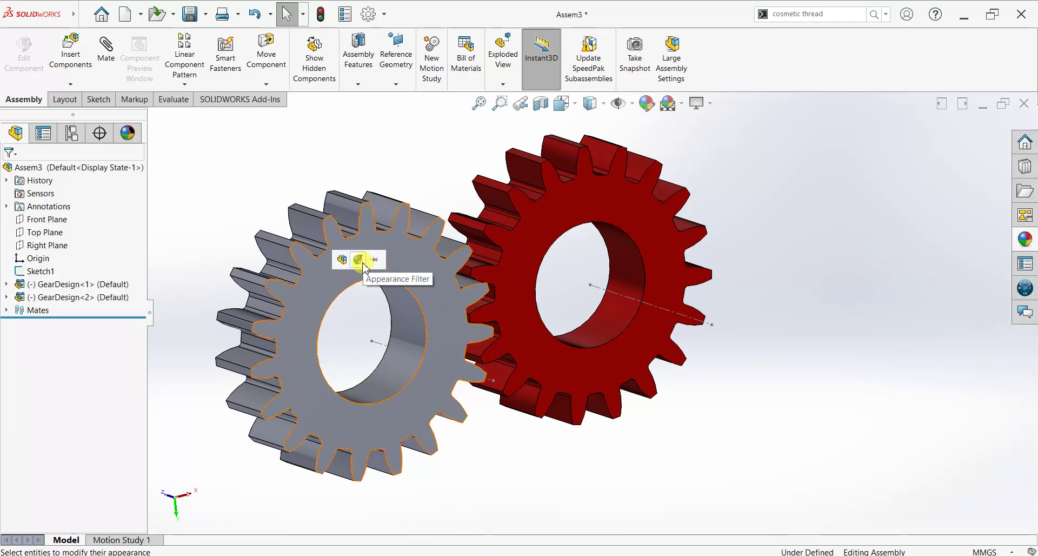
{"action": "left_click", "coordinate": [343, 260]}
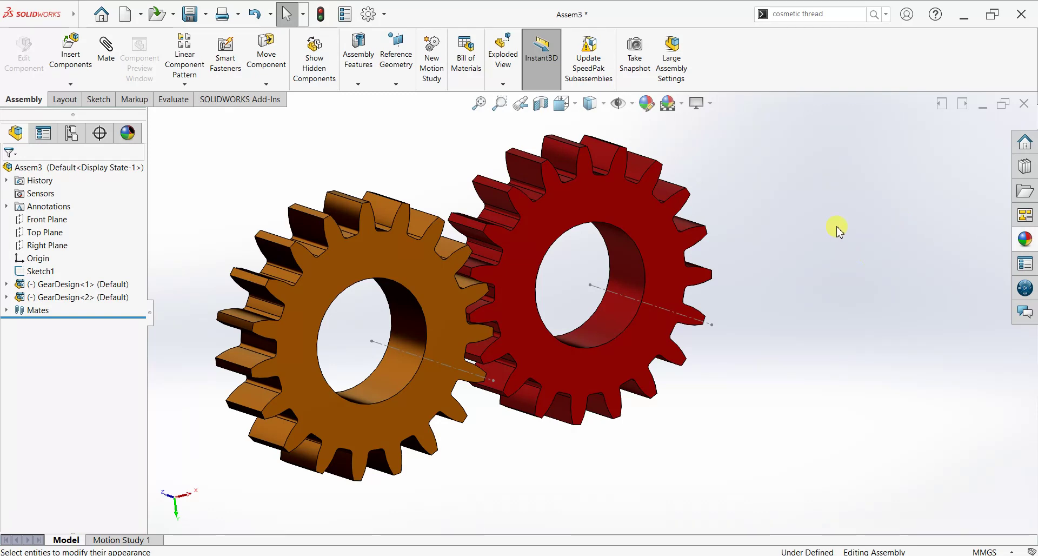
Toggle realistic glossy shading off and back on, then orbit the gears slightly
{"action": "left_click", "coordinate": [697, 103]}
{"action": "left_click", "coordinate": [711, 123]}
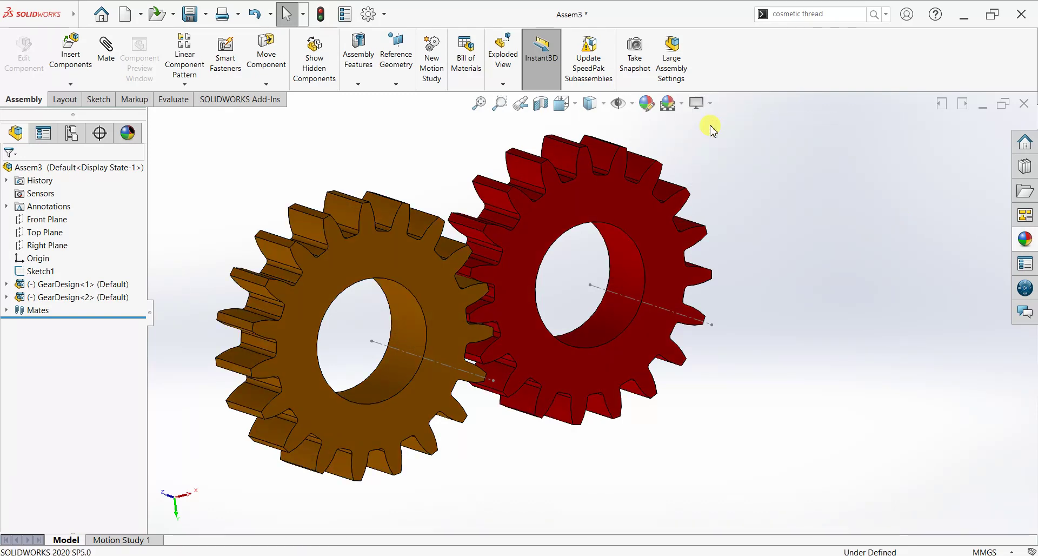
{"action": "left_click", "coordinate": [709, 103]}
{"action": "left_click", "coordinate": [709, 120]}
{"action": "left_click", "coordinate": [709, 108]}
{"action": "left_click", "coordinate": [711, 135]}
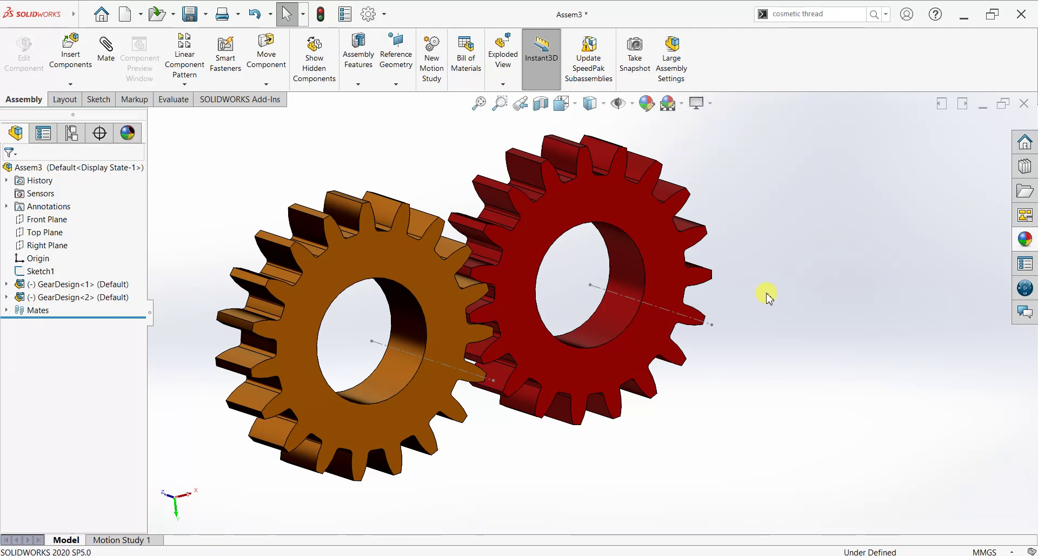
{"action": "middle_click_drag", "start_coordinate": [767, 297], "coordinate": [753, 302]}
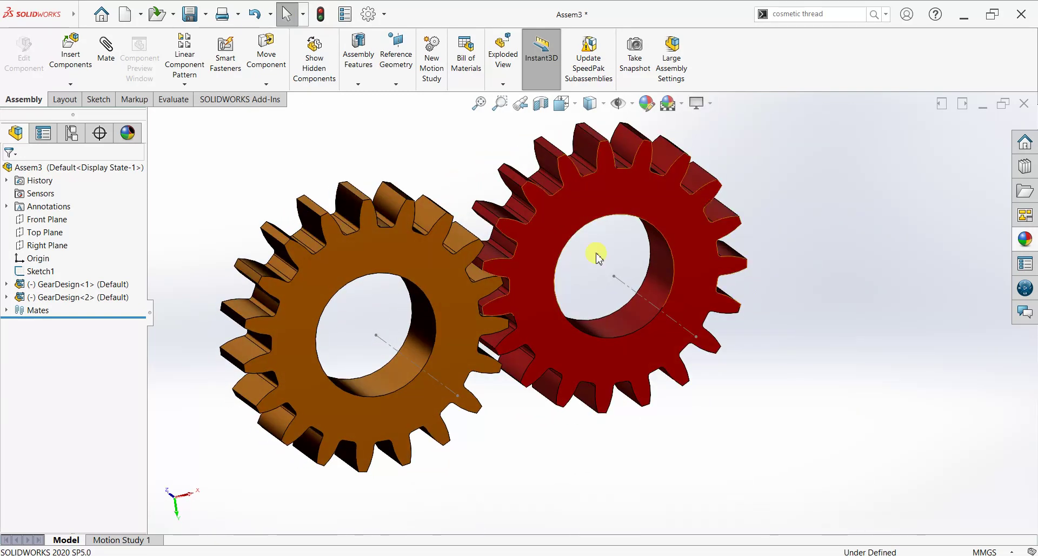
Add a Gear mate between the gold and red gears' bore edges at a 75mm:75mm ratio
{"action": "left_click", "coordinate": [107, 49]}
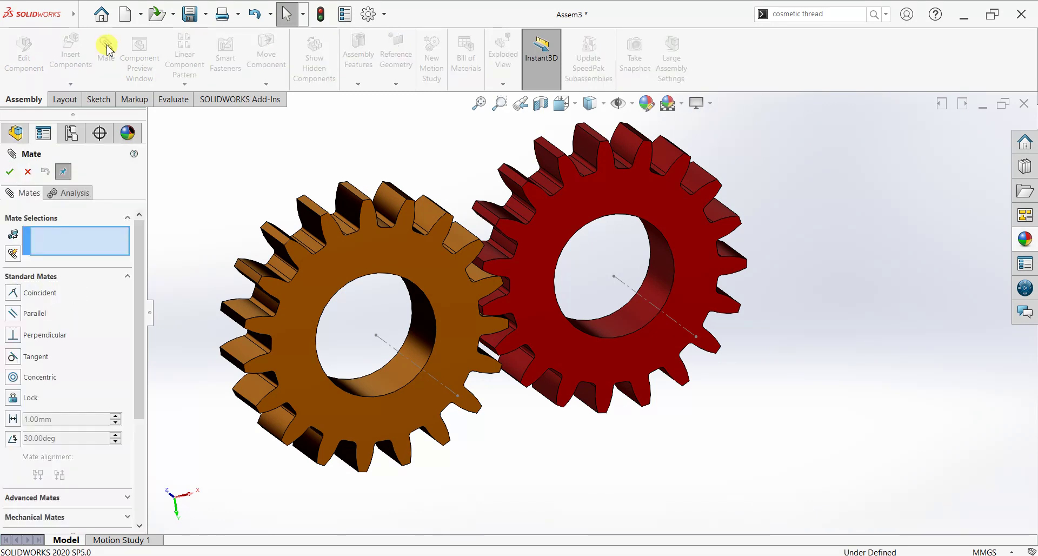
{"action": "scroll", "coordinate": [140, 281], "scroll_direction": "down", "scroll_amount": 5}
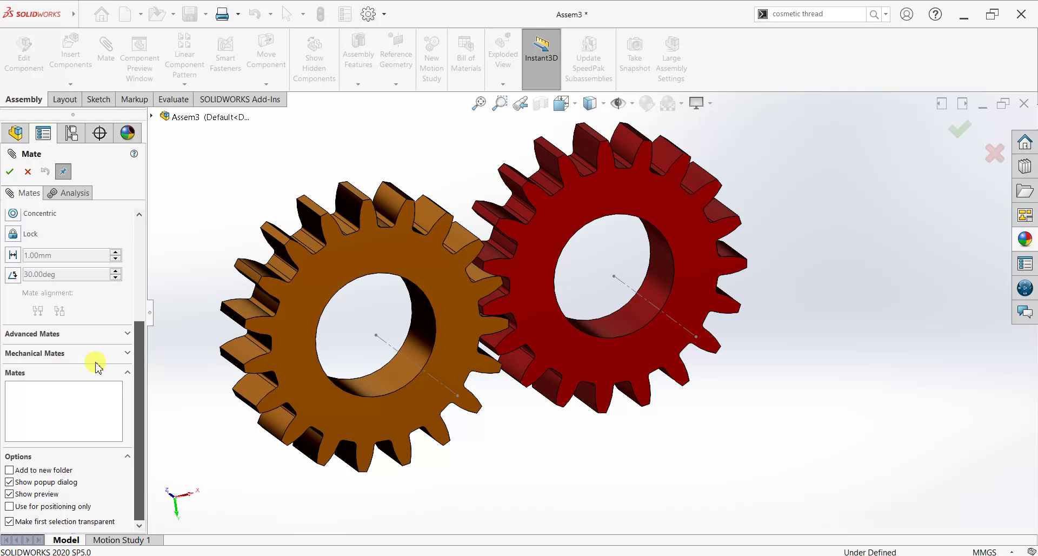
{"action": "left_click", "coordinate": [61, 355]}
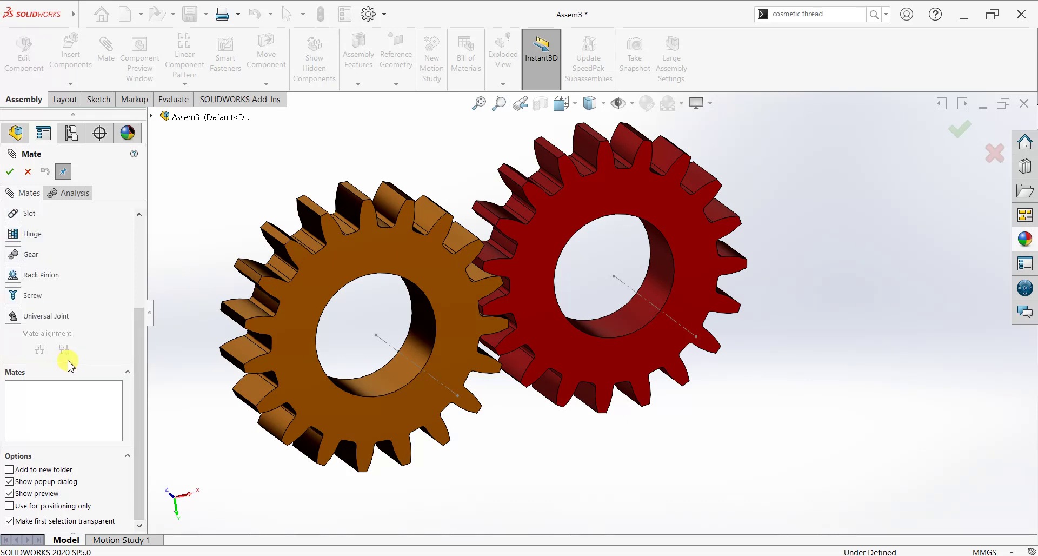
{"action": "left_click", "coordinate": [13, 256]}
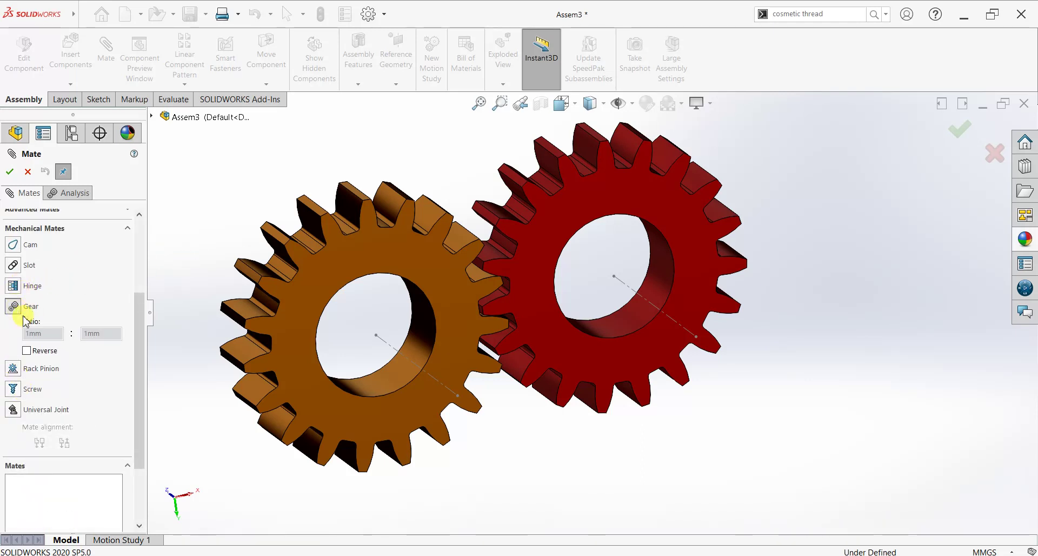
{"action": "left_click", "coordinate": [407, 279]}
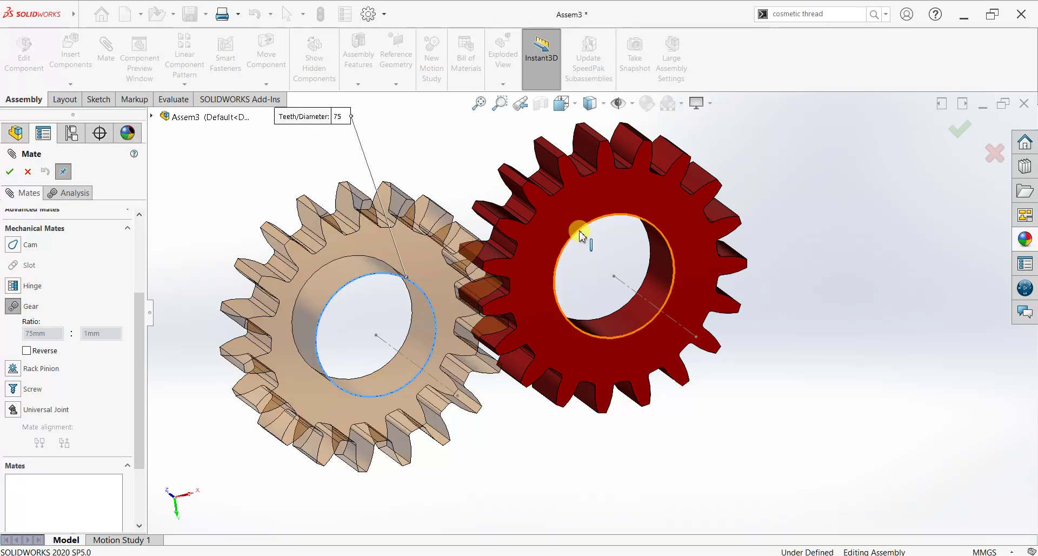
{"action": "left_click", "coordinate": [579, 232]}
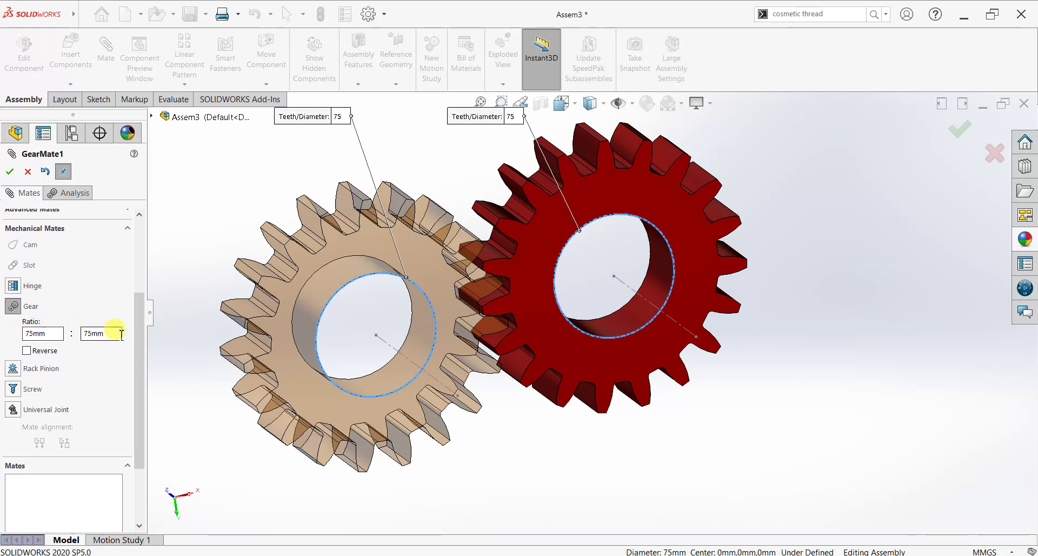
{"action": "left_click", "coordinate": [10, 172]}
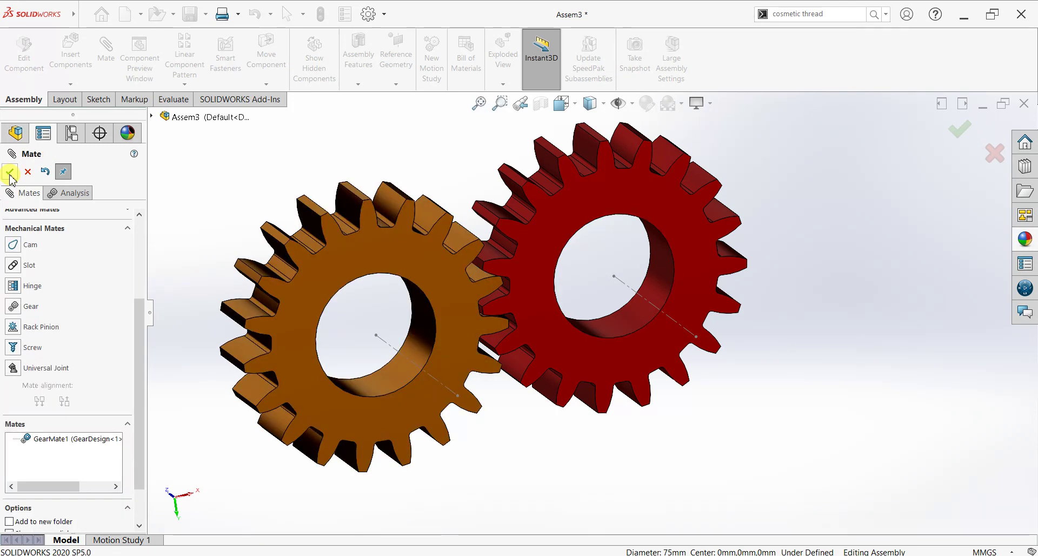
Drag the red gear to test the mate, then view the gears head-on from the front
{"action": "left_click", "coordinate": [10, 172]}
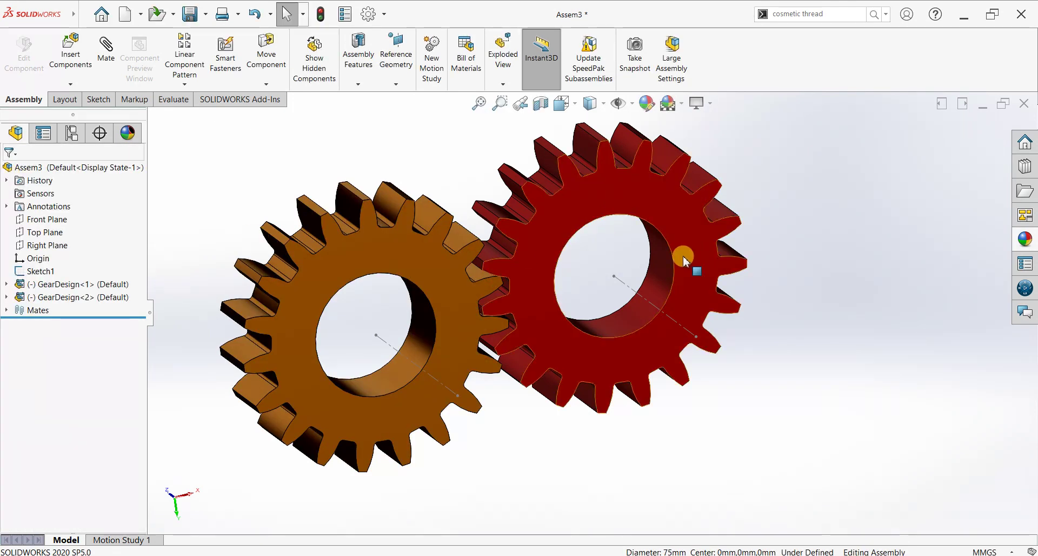
{"action": "mouse_move", "coordinate": [678, 273]}
{"action": "left_mouse_down"}
{"action": "mouse_move", "coordinate": [668, 353]}
{"action": "mouse_move", "coordinate": [597, 179]}
{"action": "mouse_move", "coordinate": [519, 202]}
{"action": "mouse_move", "coordinate": [524, 361]}
{"action": "mouse_move", "coordinate": [672, 387]}
{"action": "mouse_move", "coordinate": [717, 231]}
{"action": "mouse_move", "coordinate": [710, 294]}
{"action": "mouse_move", "coordinate": [747, 301]}
{"action": "mouse_move", "coordinate": [649, 405]}
{"action": "mouse_move", "coordinate": [556, 389]}
{"action": "mouse_move", "coordinate": [549, 294]}
{"action": "mouse_move", "coordinate": [560, 268]}
{"action": "left_mouse_up"}
{"action": "key", "text": "Escape"}
{"action": "key", "text": "ctrl+1"}
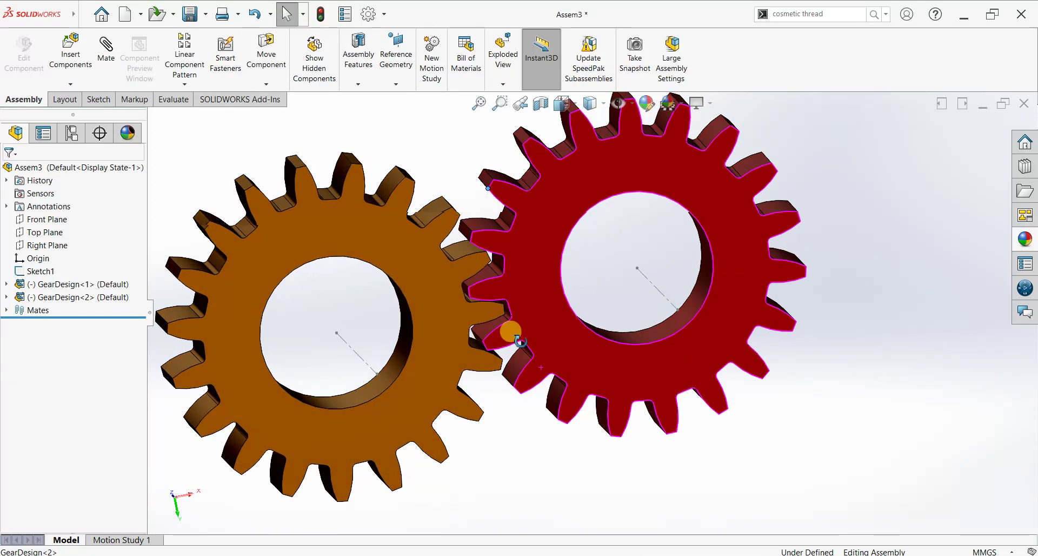
{"action": "key", "text": "space"}
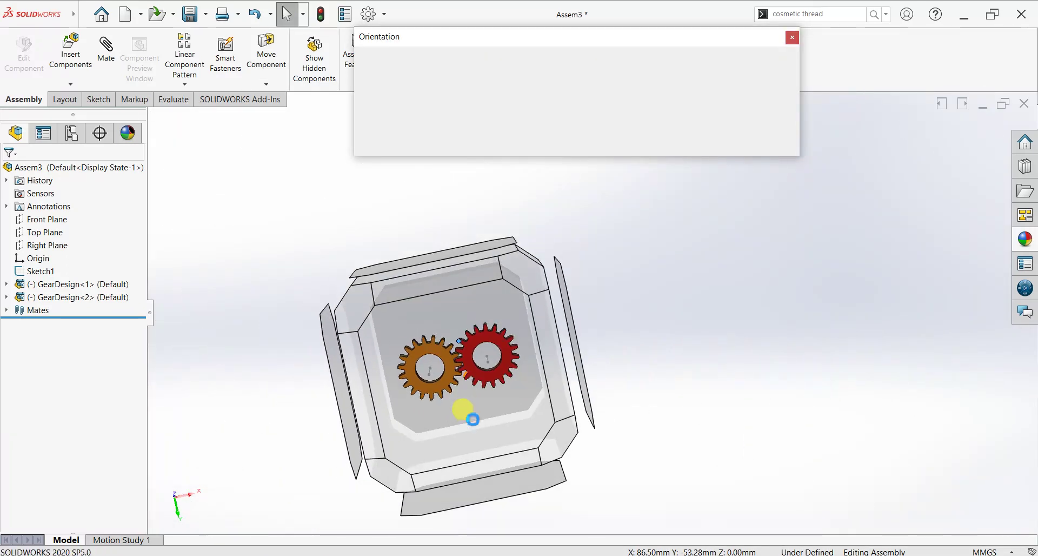
{"action": "left_click", "coordinate": [470, 422]}
{"action": "left_click", "coordinate": [546, 355]}
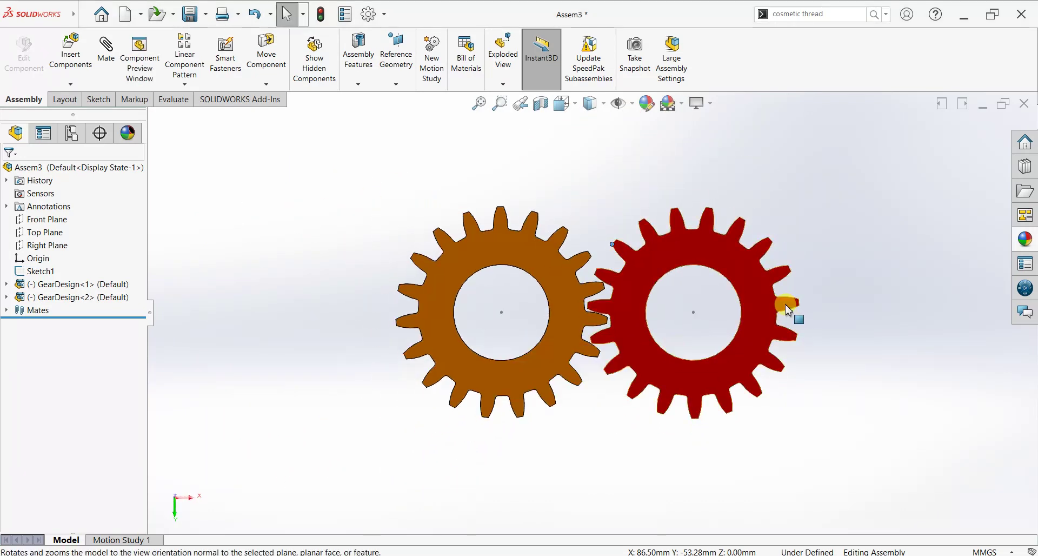
Drag the gears again to confirm both rotate together in mesh
{"action": "left_click", "coordinate": [788, 321]}
{"action": "mouse_move", "coordinate": [764, 380]}
{"action": "left_mouse_down"}
{"action": "mouse_move", "coordinate": [686, 449]}
{"action": "mouse_move", "coordinate": [652, 448]}
{"action": "left_mouse_up"}
{"action": "left_click", "coordinate": [838, 346]}
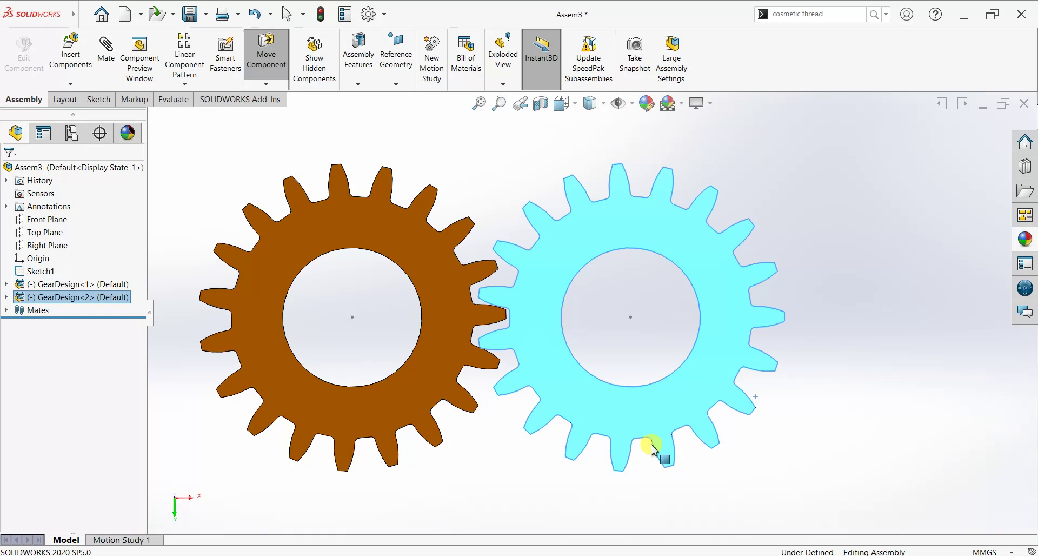
{"action": "mouse_move", "coordinate": [653, 448]}
{"action": "left_mouse_down"}
{"action": "mouse_move", "coordinate": [780, 402]}
{"action": "mouse_move", "coordinate": [820, 318]}
{"action": "mouse_move", "coordinate": [825, 238]}
{"action": "mouse_move", "coordinate": [804, 169]}
{"action": "mouse_move", "coordinate": [658, 124]}
{"action": "mouse_move", "coordinate": [584, 153]}
{"action": "mouse_move", "coordinate": [563, 194]}
{"action": "left_mouse_up"}
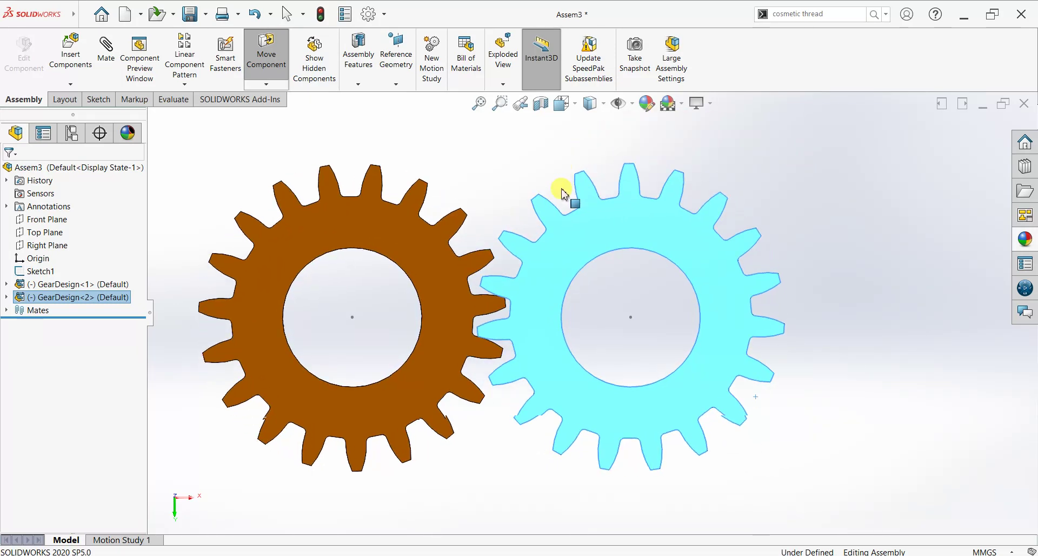
{"action": "left_click", "coordinate": [839, 451]}
{"action": "key", "text": "space"}
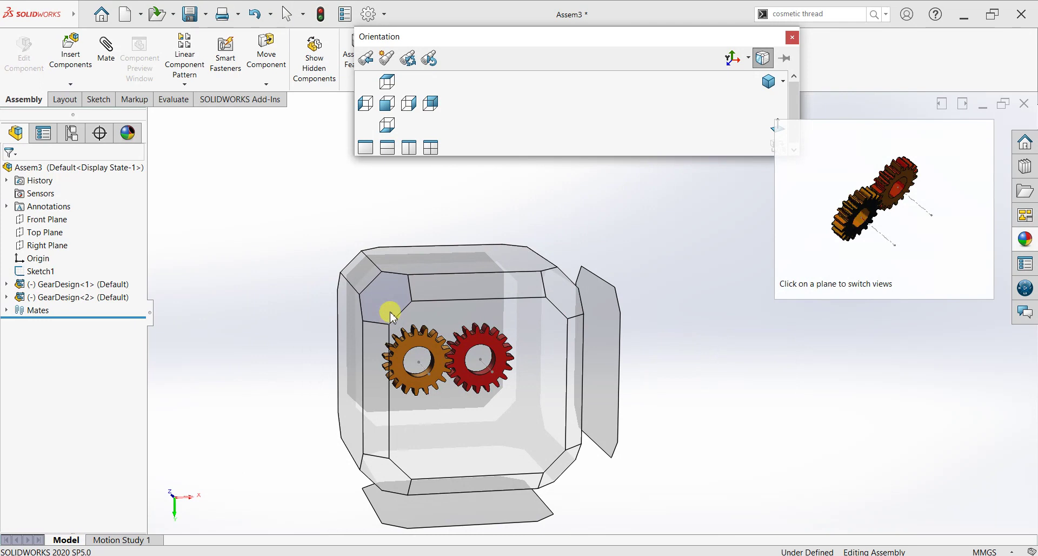
Return to an angled view and hide the assembly's Sketch1 construction lines
{"action": "left_click", "coordinate": [390, 316]}
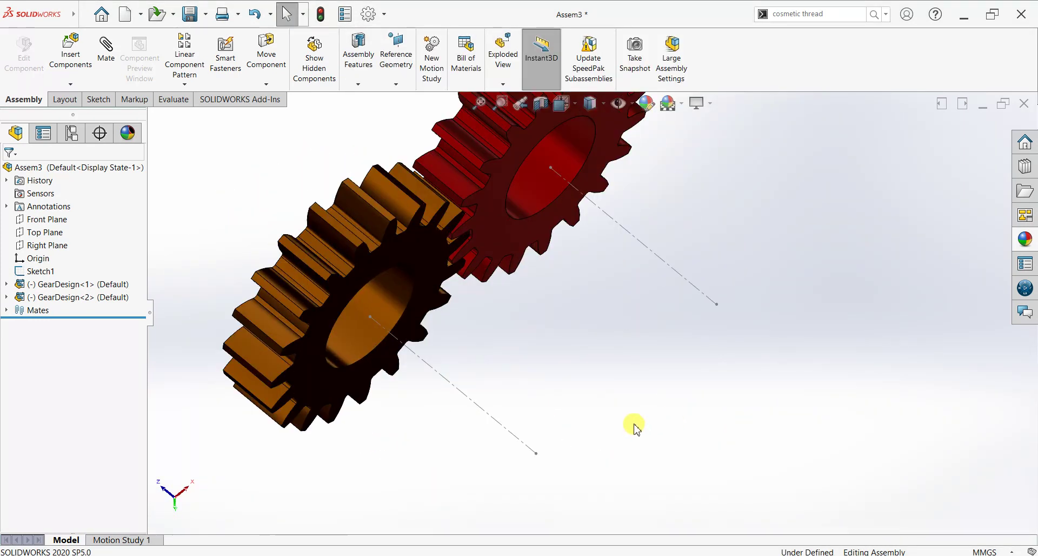
{"action": "middle_click_drag", "start_coordinate": [635, 427], "coordinate": [605, 330]}
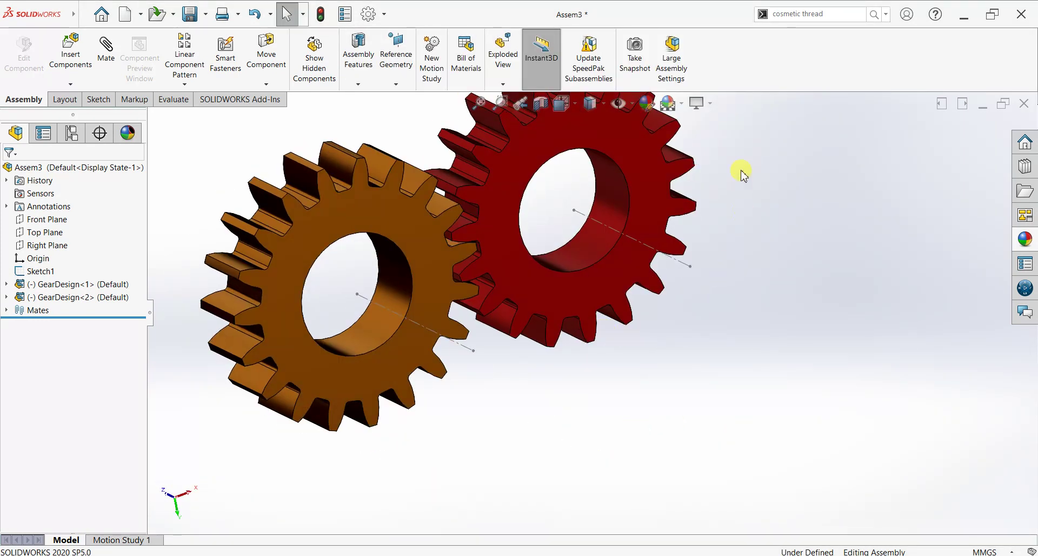
{"action": "key", "text": "ctrl+Left"}
{"action": "key", "text": "ctrl+Down"}
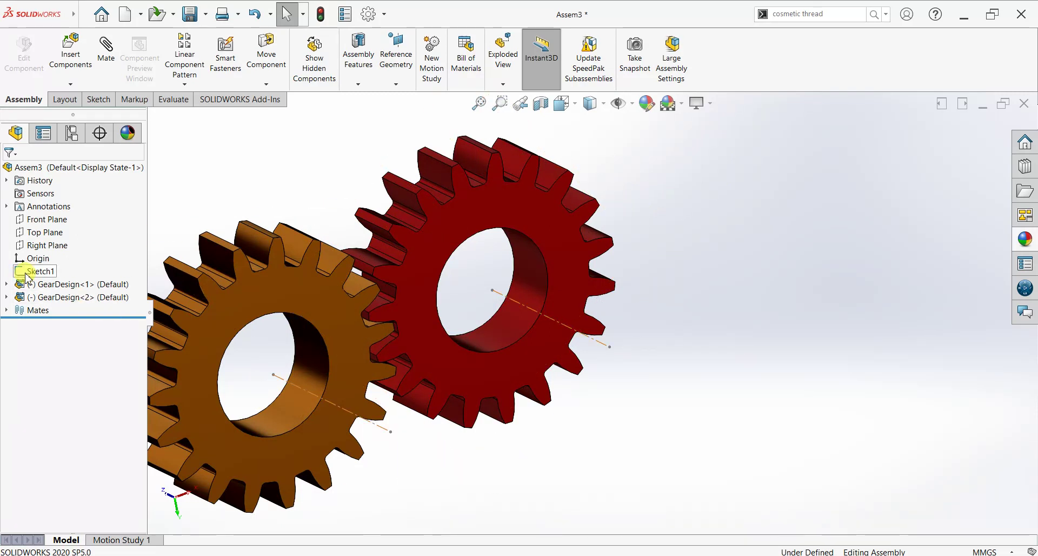
{"action": "left_click", "coordinate": [39, 271]}
{"action": "left_click", "coordinate": [35, 256]}
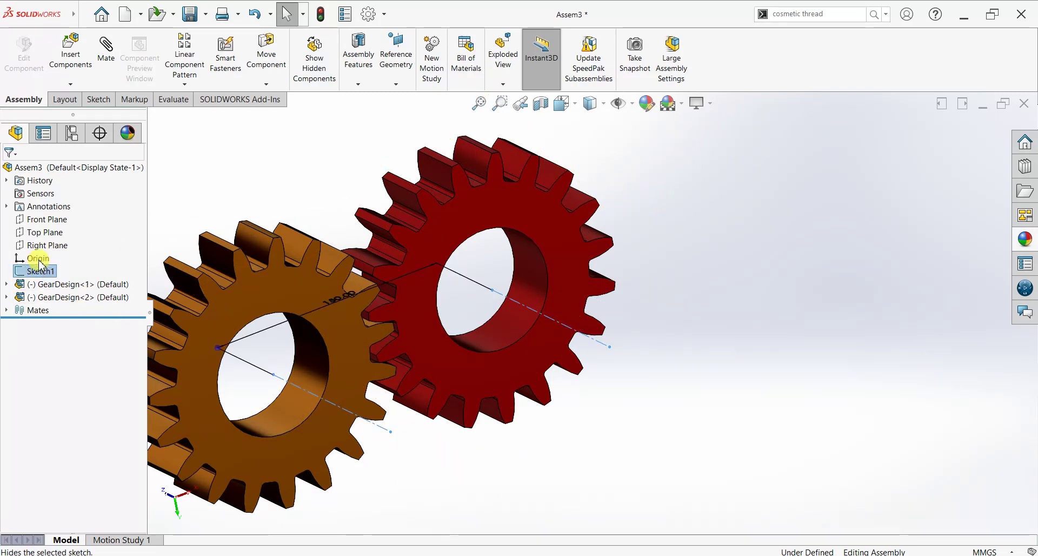
Create a new motion study for the gear assembly
{"action": "scroll", "coordinate": [701, 302], "scroll_direction": "up", "scroll_amount": 2}
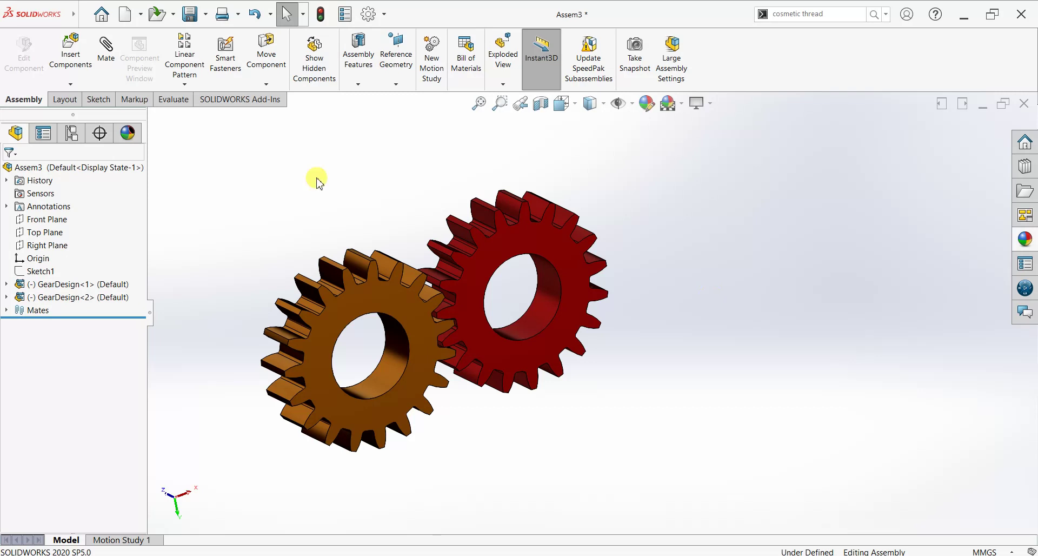
{"action": "scroll", "coordinate": [265, 215], "scroll_direction": "down", "scroll_amount": 1}
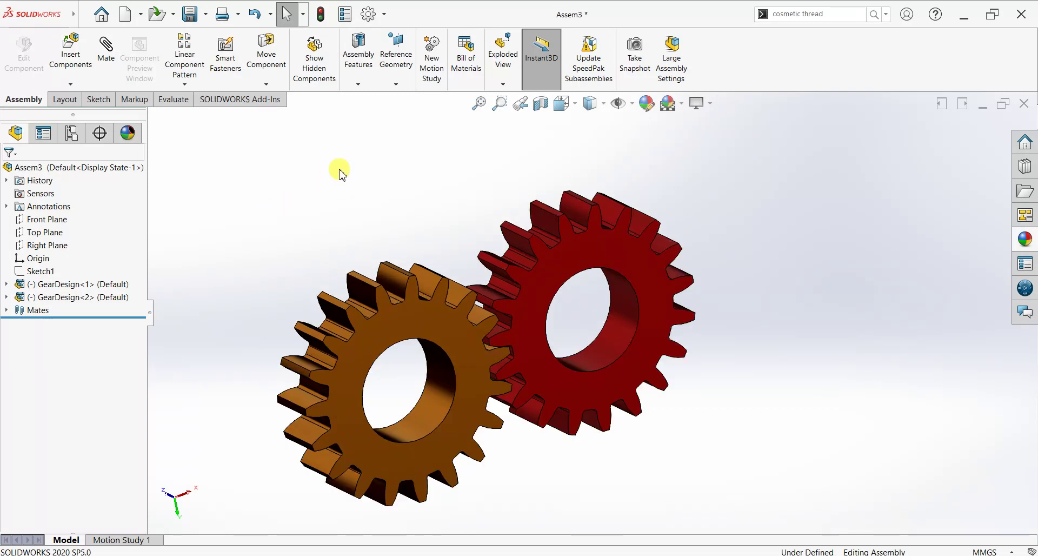
{"action": "left_click", "coordinate": [431, 59]}
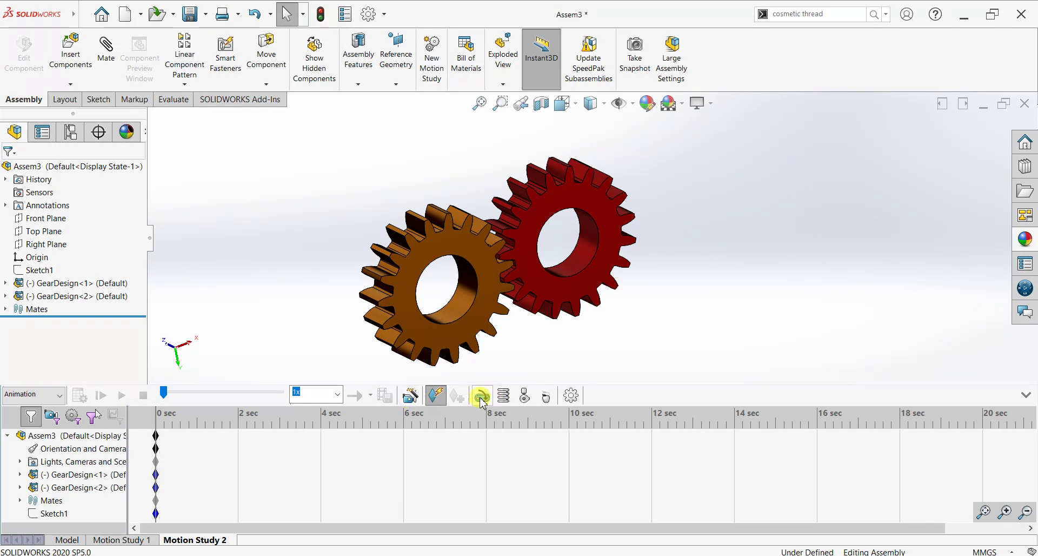
Add a rotary motor on the brown gear's bore edge at a constant 5 RPM
{"action": "left_click", "coordinate": [571, 397]}
{"action": "scroll", "coordinate": [440, 278], "scroll_direction": "down", "scroll_amount": 3}
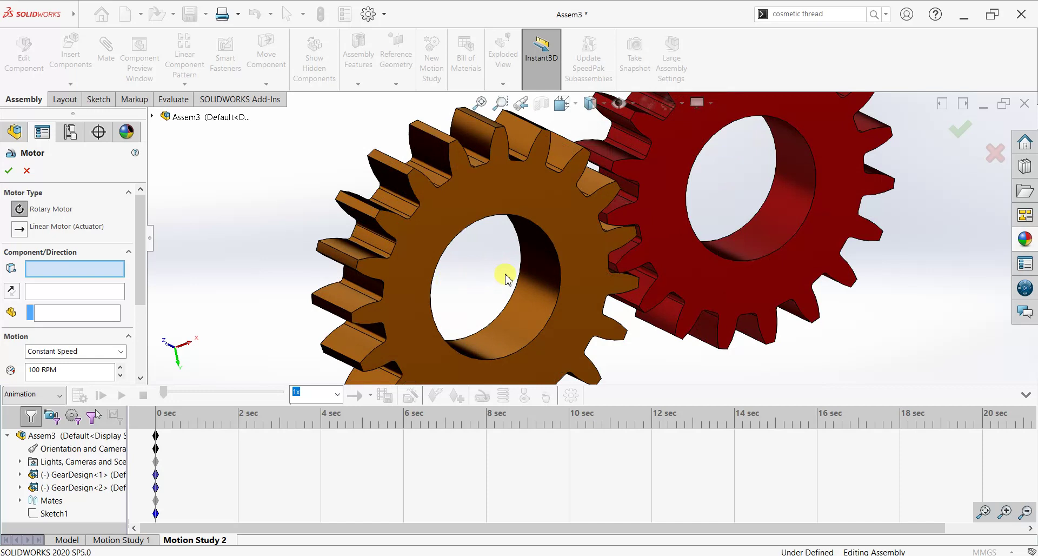
{"action": "left_click", "coordinate": [557, 286]}
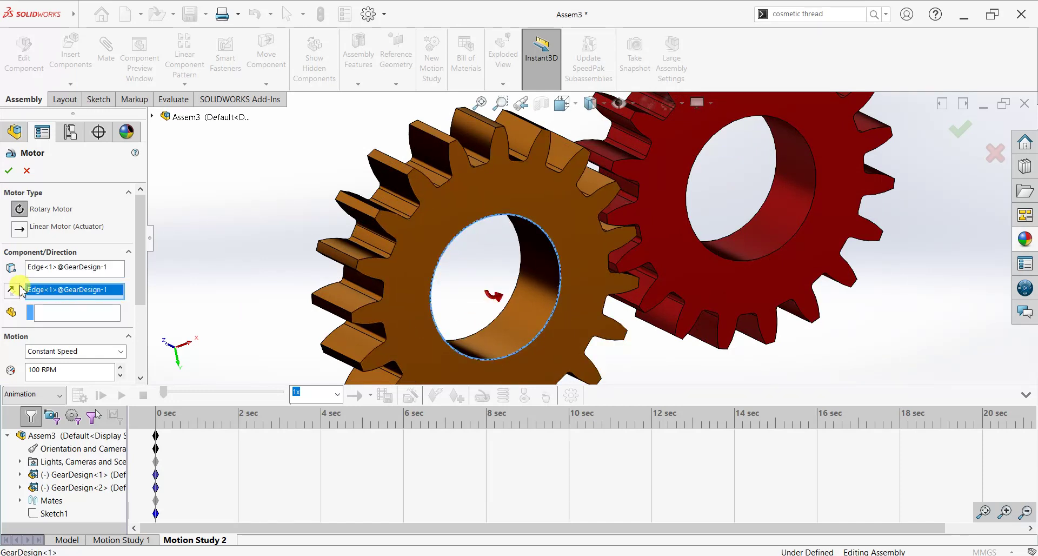
{"action": "left_click", "coordinate": [59, 373]}
{"action": "type", "text": "5"}
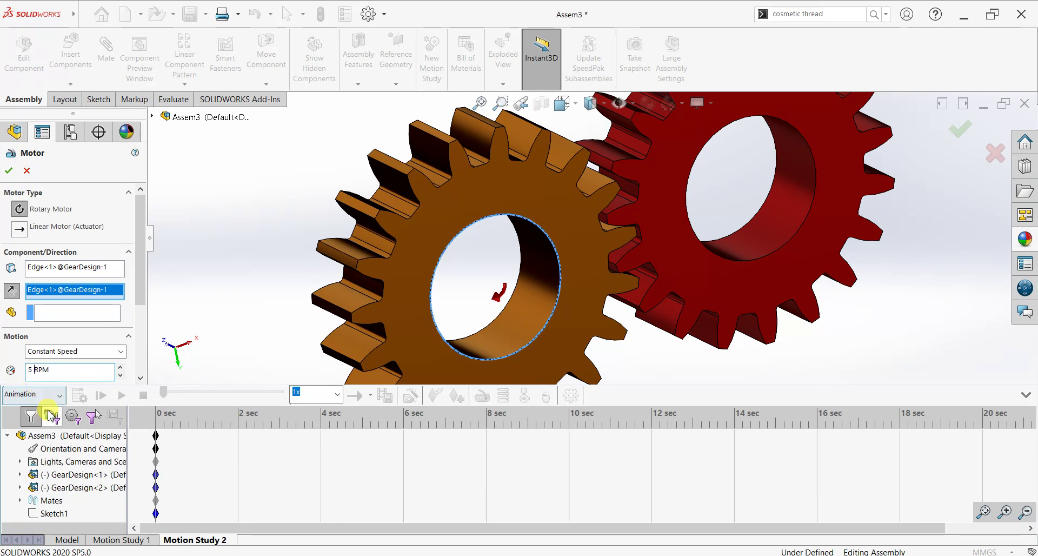
{"action": "left_click", "coordinate": [9, 171]}
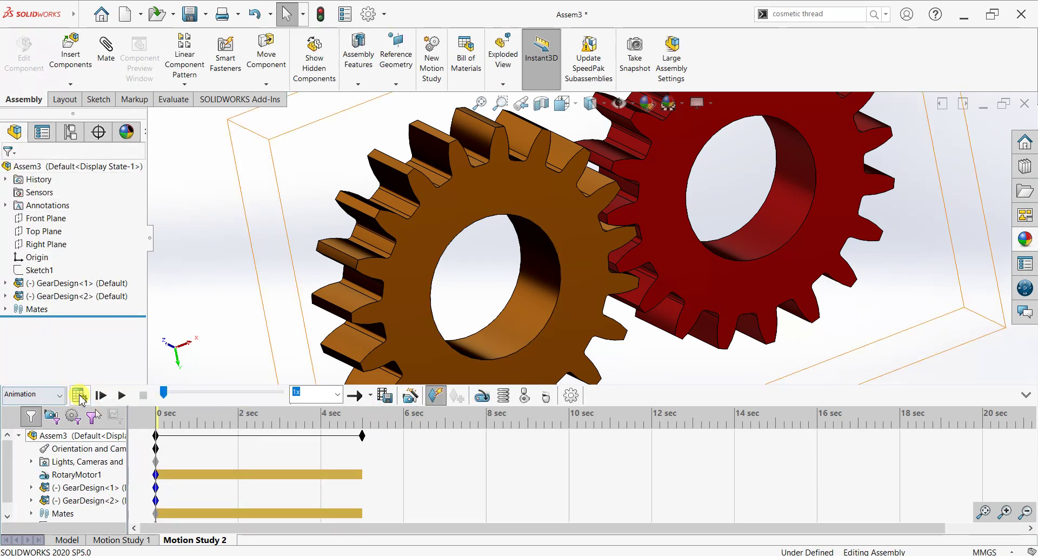
Calculate the motor-driven motion and extend the study duration to 12 seconds
{"action": "left_click", "coordinate": [79, 396]}
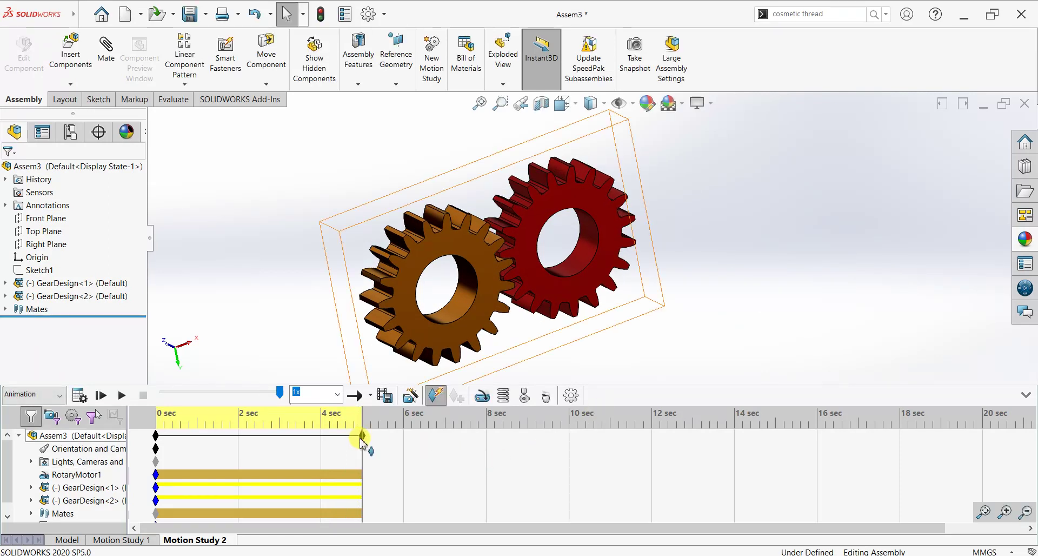
{"action": "left_click_drag", "start_coordinate": [362, 438], "coordinate": [487, 446]}
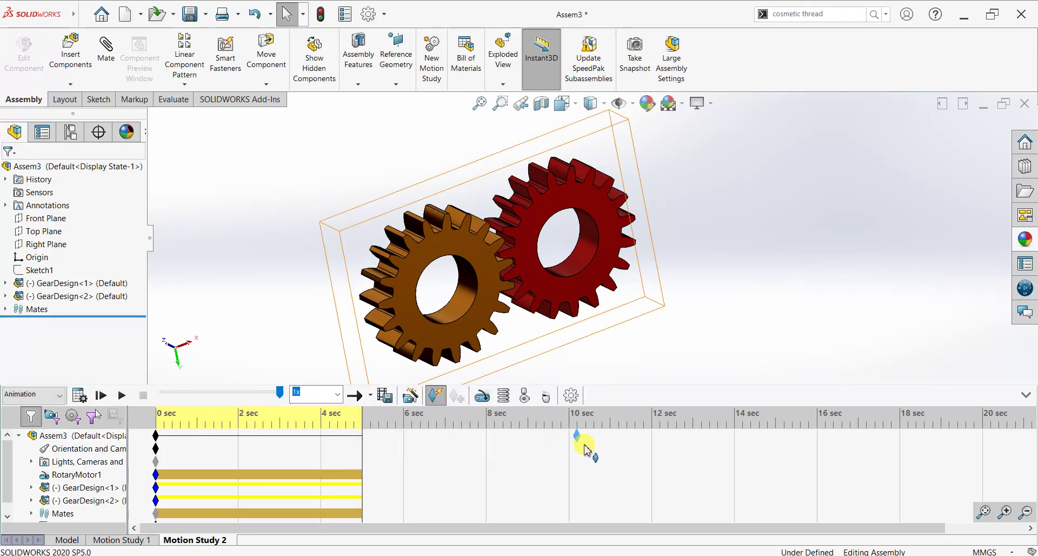
{"action": "left_click_drag", "start_coordinate": [623, 443], "coordinate": [650, 445]}
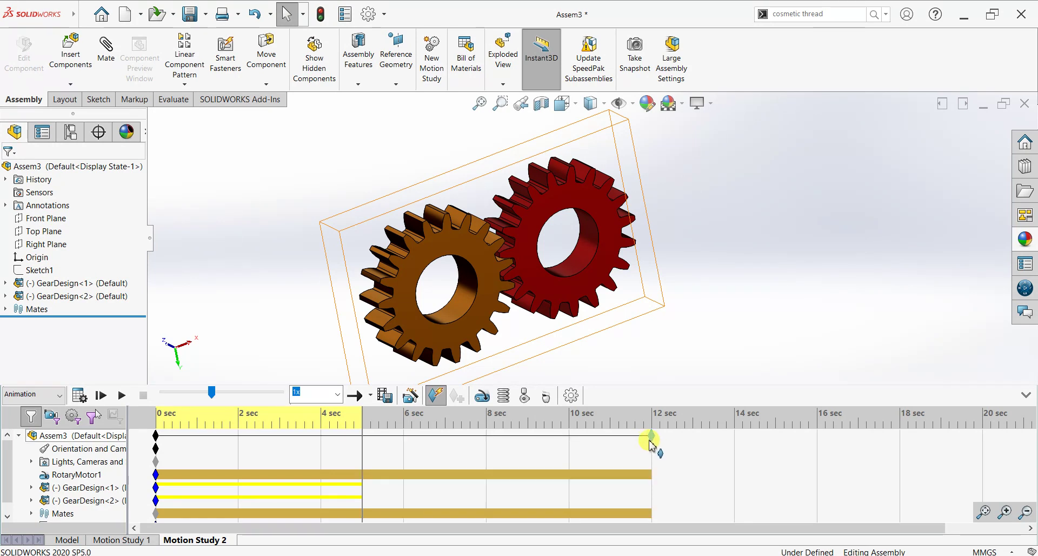
{"action": "left_click", "coordinate": [342, 446]}
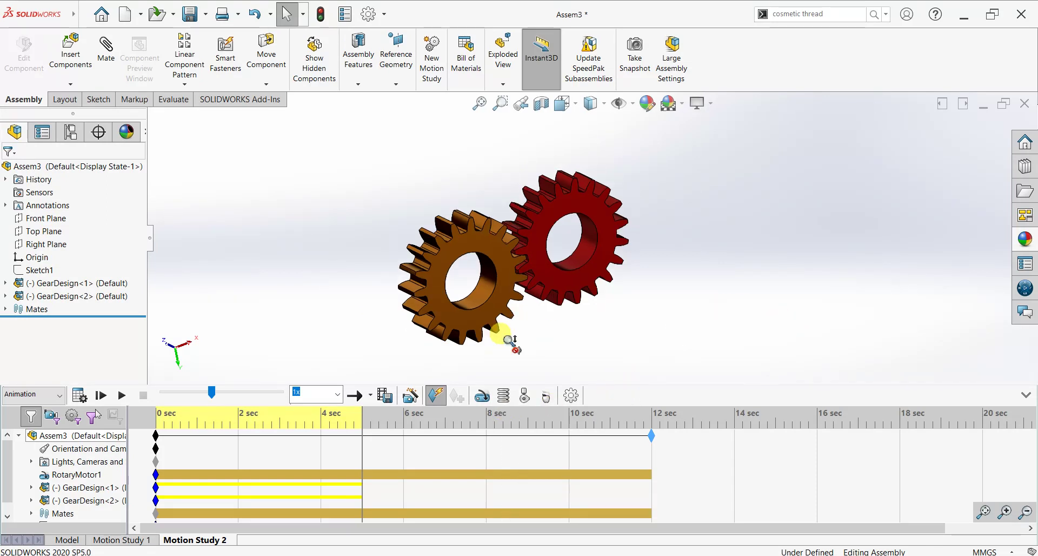
Zoom and orbit onto the gears, then play the animation from the start
{"action": "middle_click_drag", "start_coordinate": [507, 344], "coordinate": [619, 157], "text": "shift"}
{"action": "left_click_drag", "start_coordinate": [616, 153], "coordinate": [602, 237]}
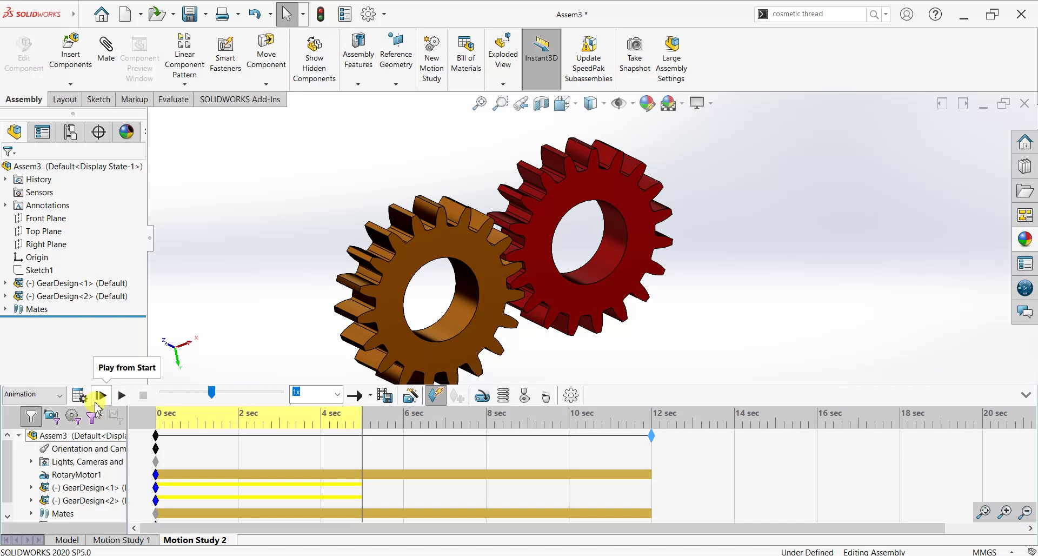
{"action": "left_click", "coordinate": [97, 400]}
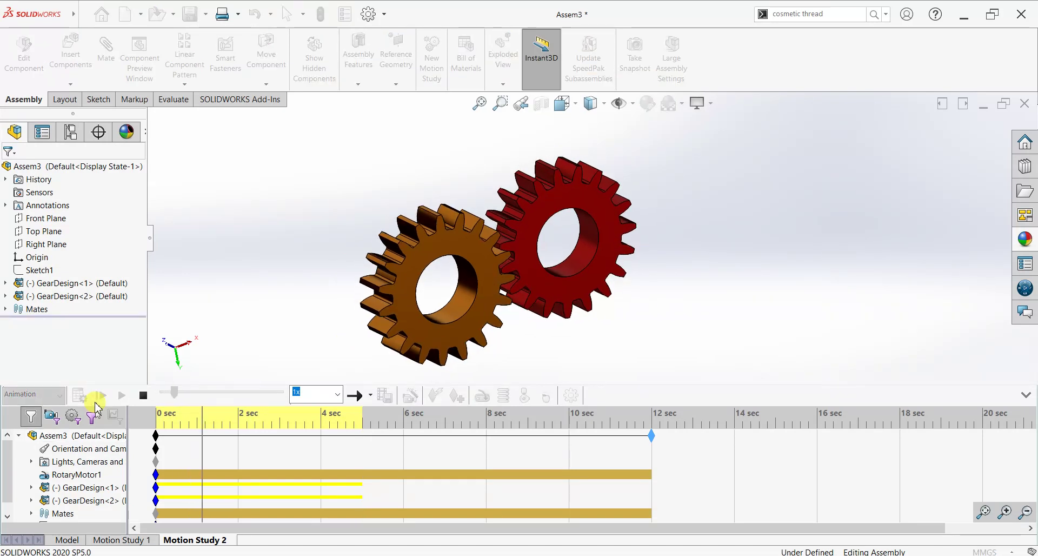
{"action": "scroll", "coordinate": [562, 249], "scroll_direction": "down", "scroll_amount": 4}
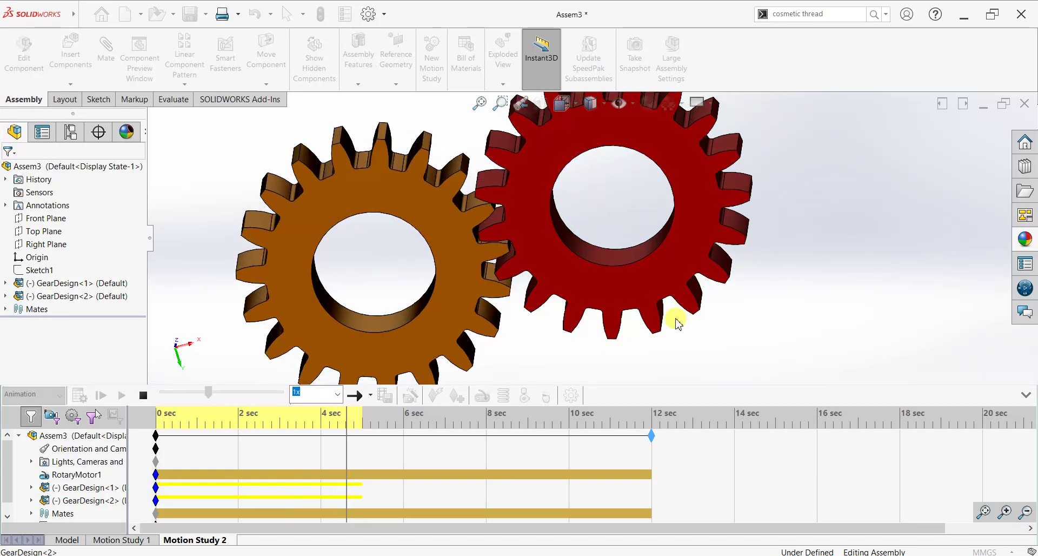
{"action": "scroll", "coordinate": [832, 259], "scroll_direction": "up", "scroll_amount": 2}
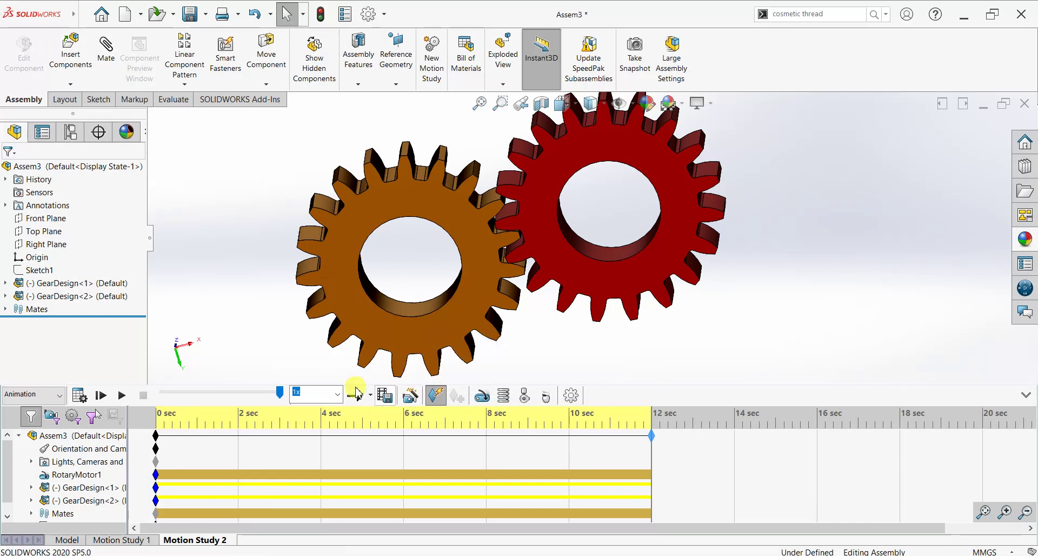
Save the animation as a Microsoft AVI file named 'G st', recalculating when prompted
{"action": "left_click", "coordinate": [385, 399]}
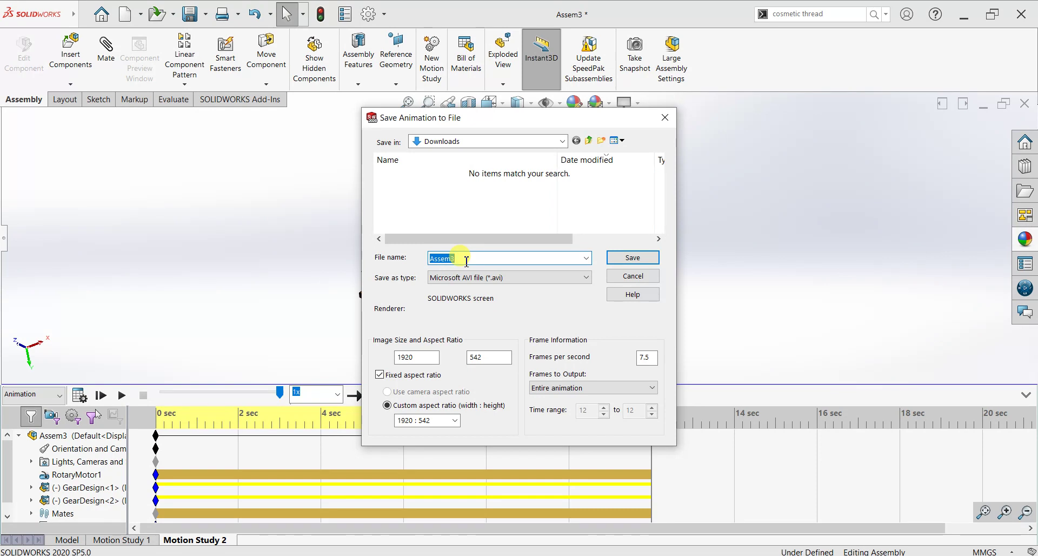
{"action": "type", "text": "G"}
{"action": "type", "text": " stud"}
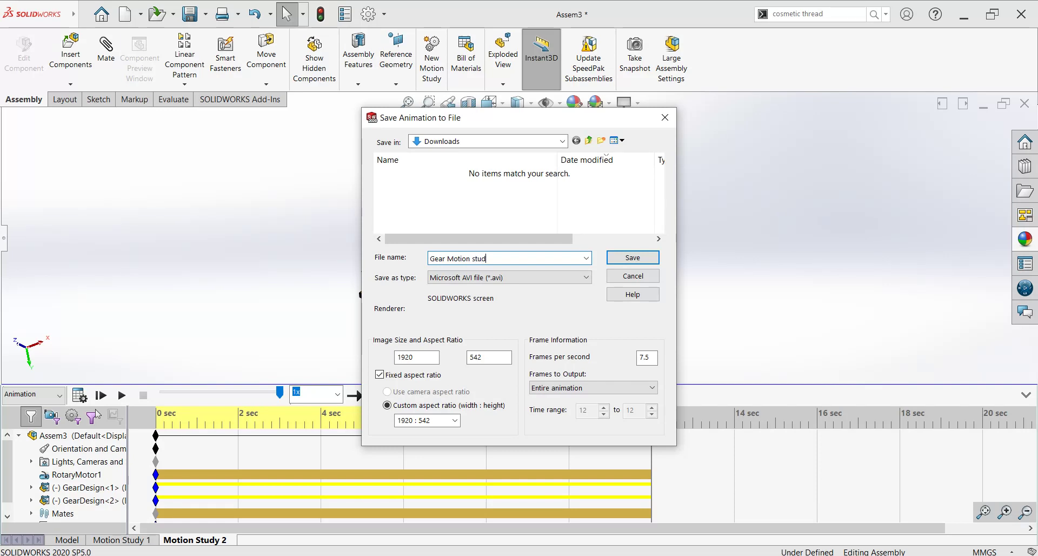
{"action": "left_click", "coordinate": [630, 258]}
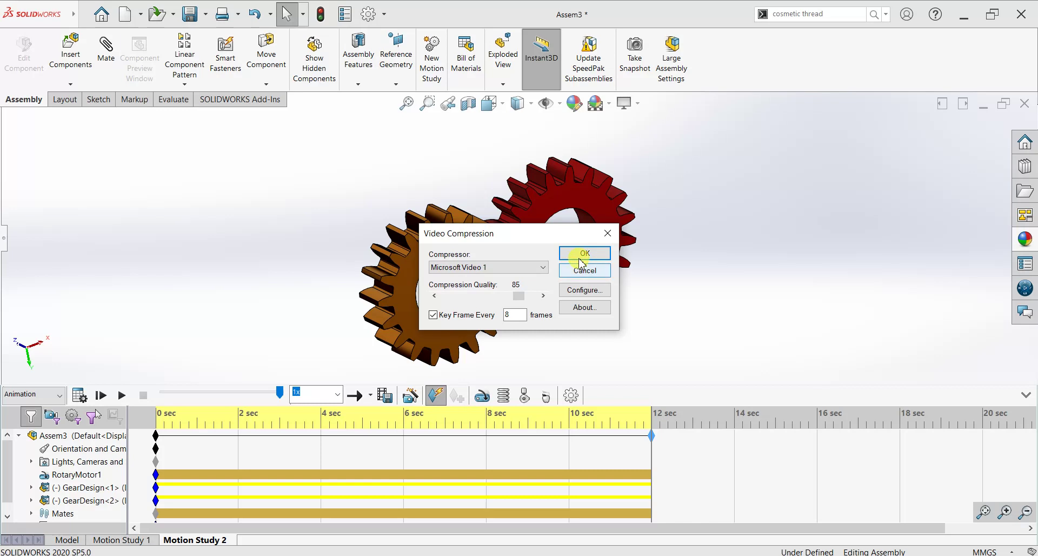
{"action": "left_click", "coordinate": [583, 253]}
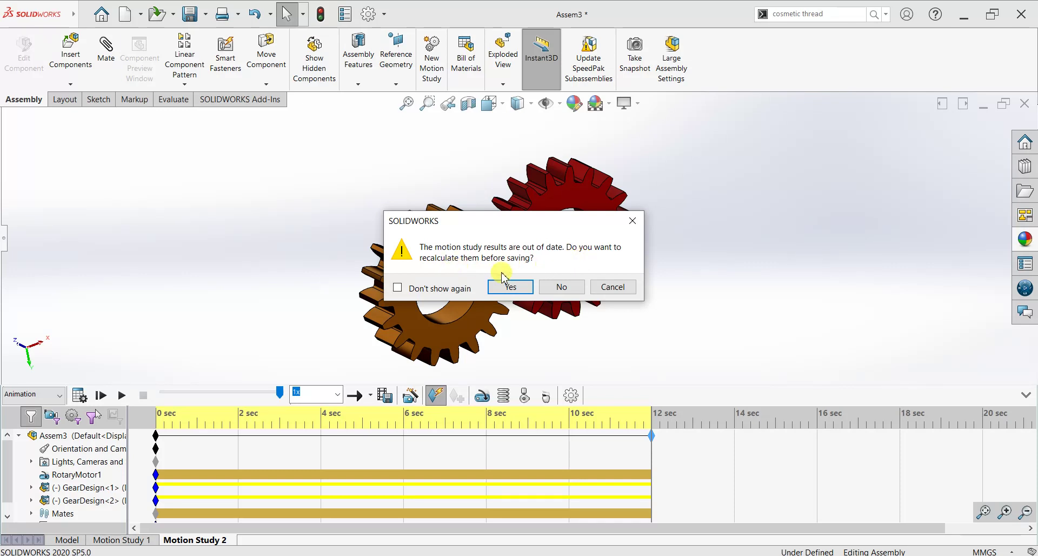
{"action": "left_click", "coordinate": [523, 287]}
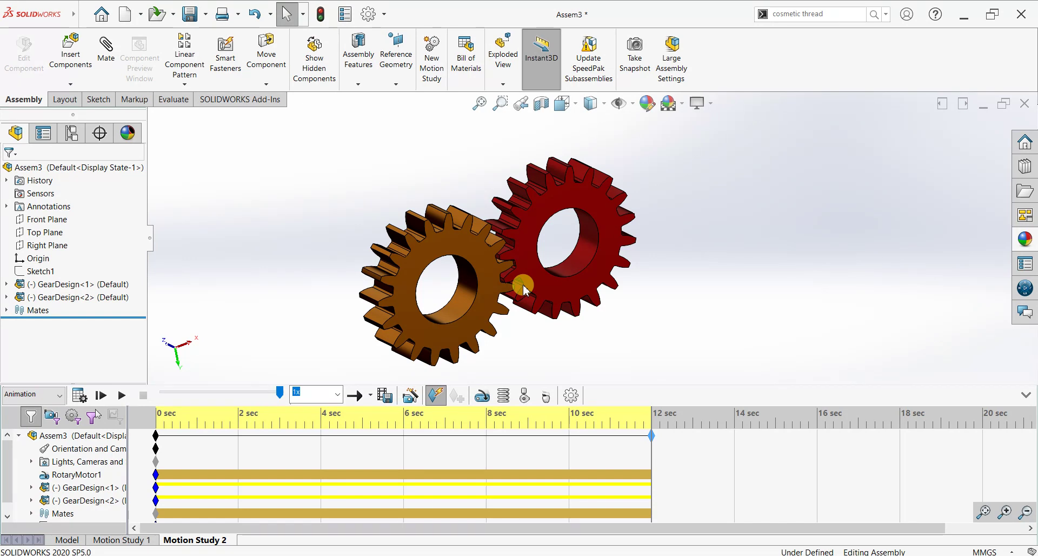
Select the red gear and switch back to the Model tab from Motion Study 2
{"action": "scroll", "coordinate": [489, 238], "scroll_direction": "down", "scroll_amount": 2}
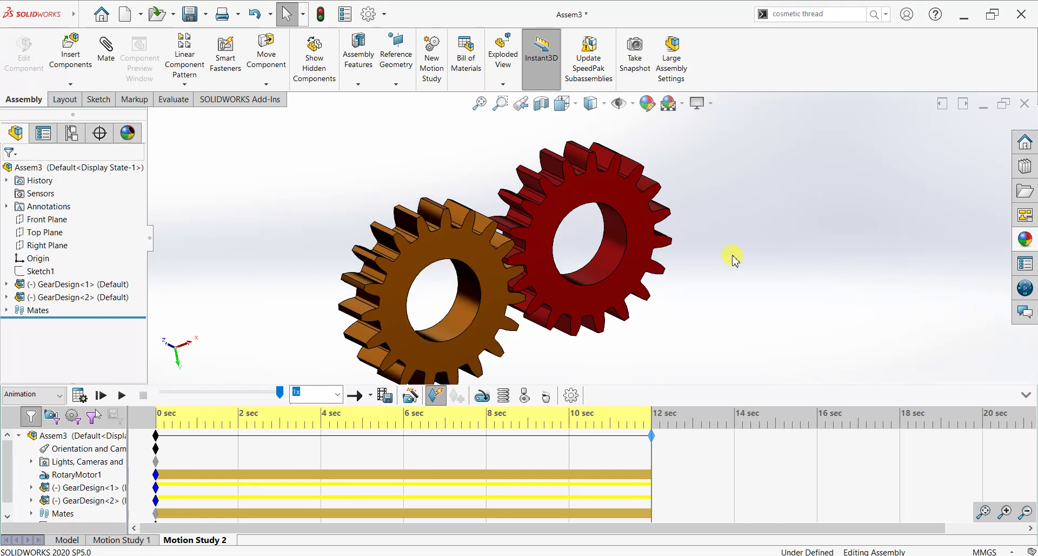
{"action": "left_click", "coordinate": [119, 403]}
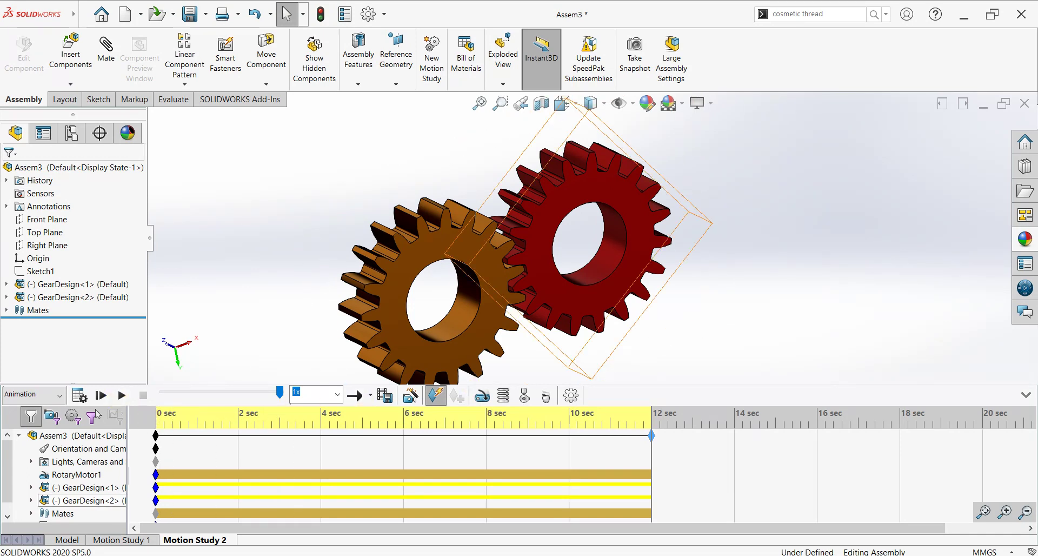
{"action": "left_click", "coordinate": [68, 539]}
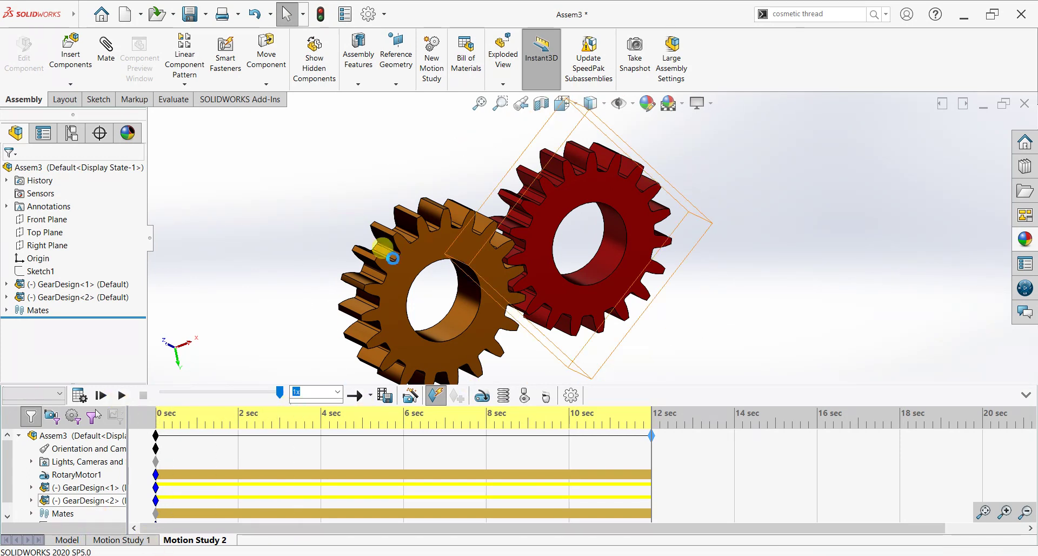